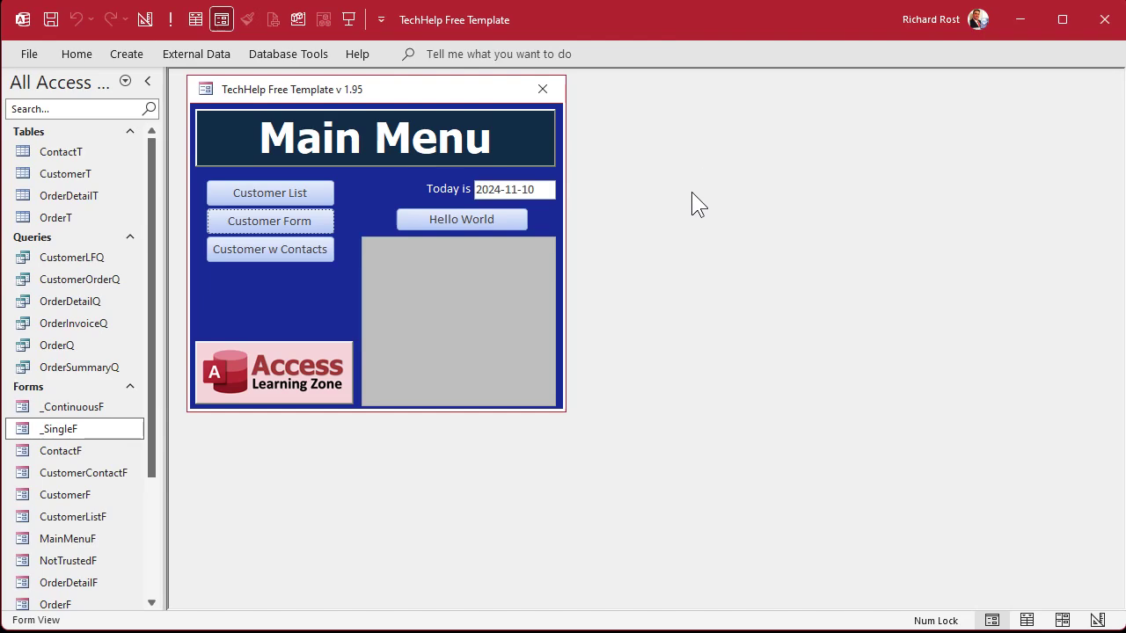
Open the Customers form in Design View and enlarge its window so every field row shows
click(299, 225)
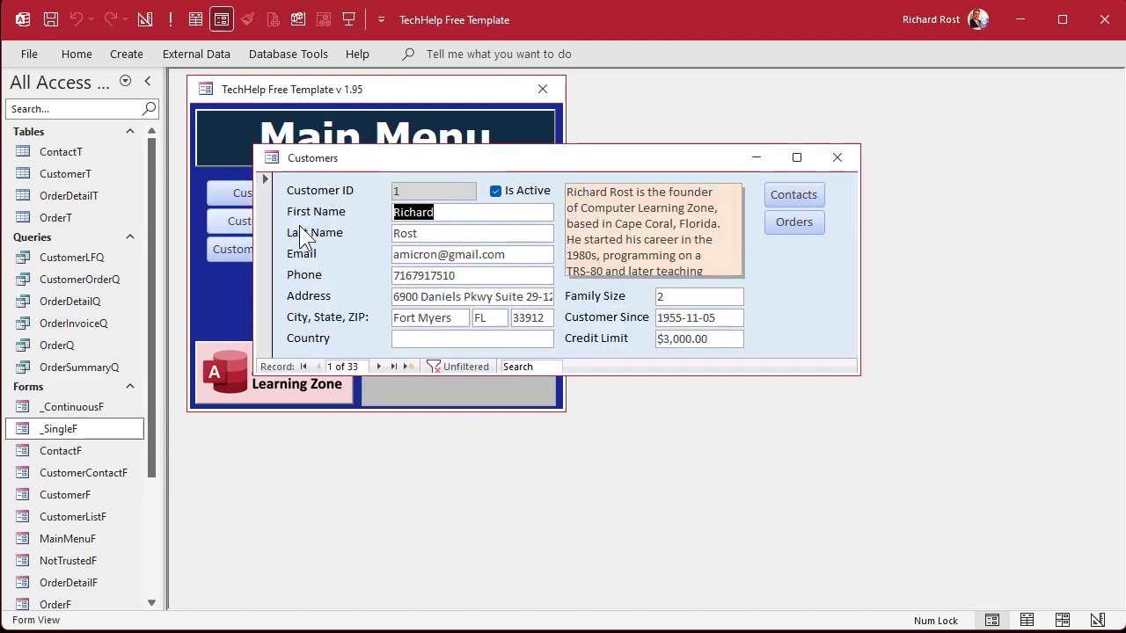
right_click(549, 158)
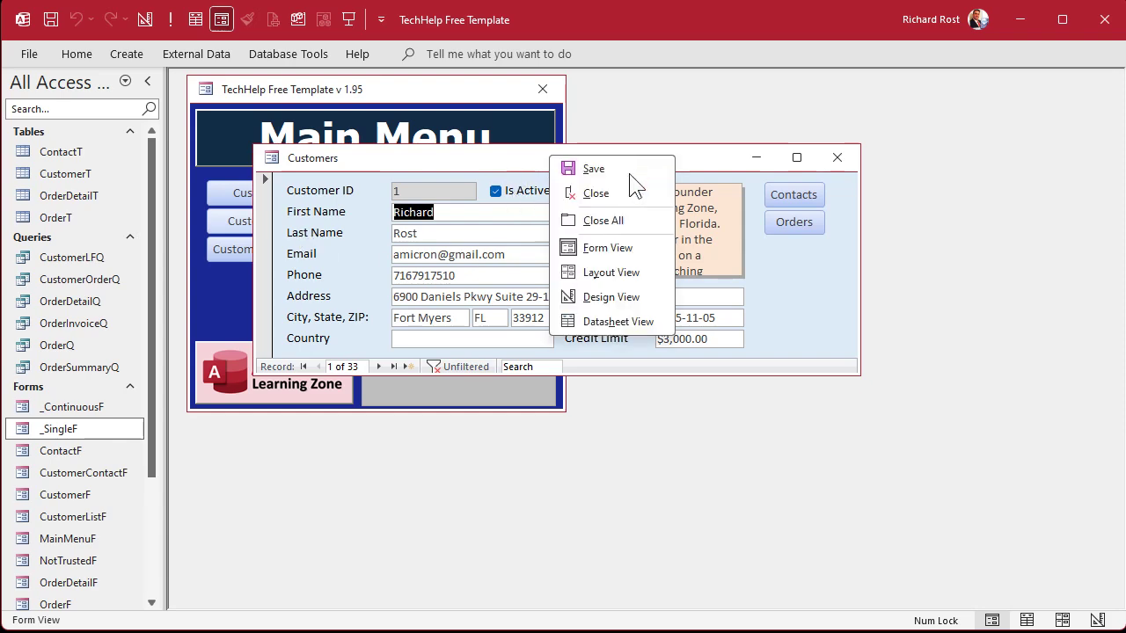
click(603, 298)
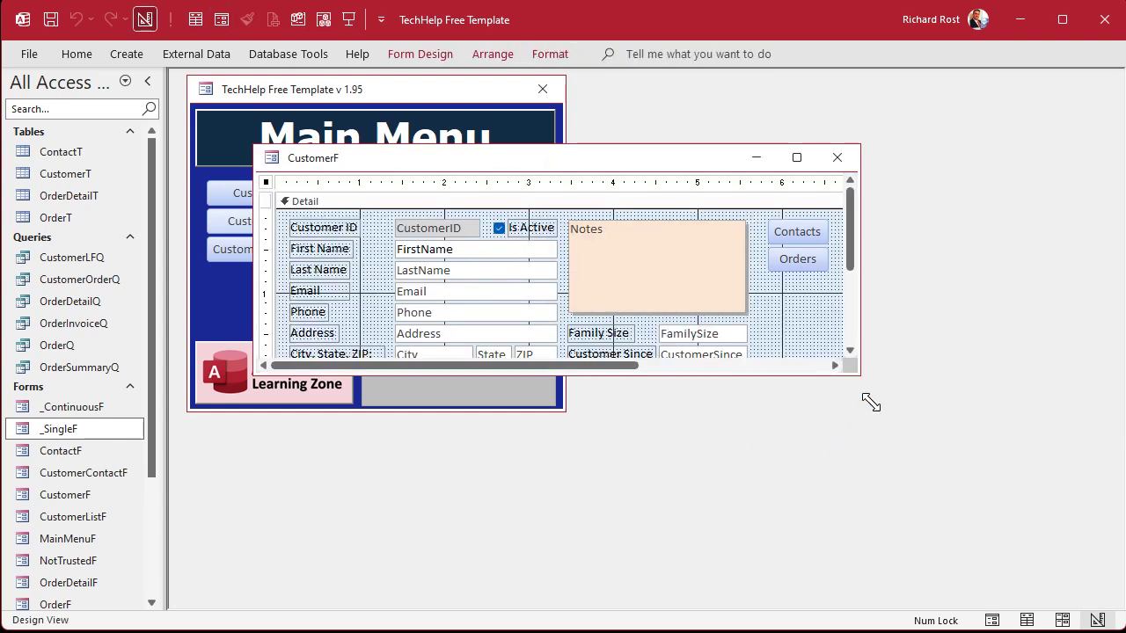
drag(871, 402, 944, 547)
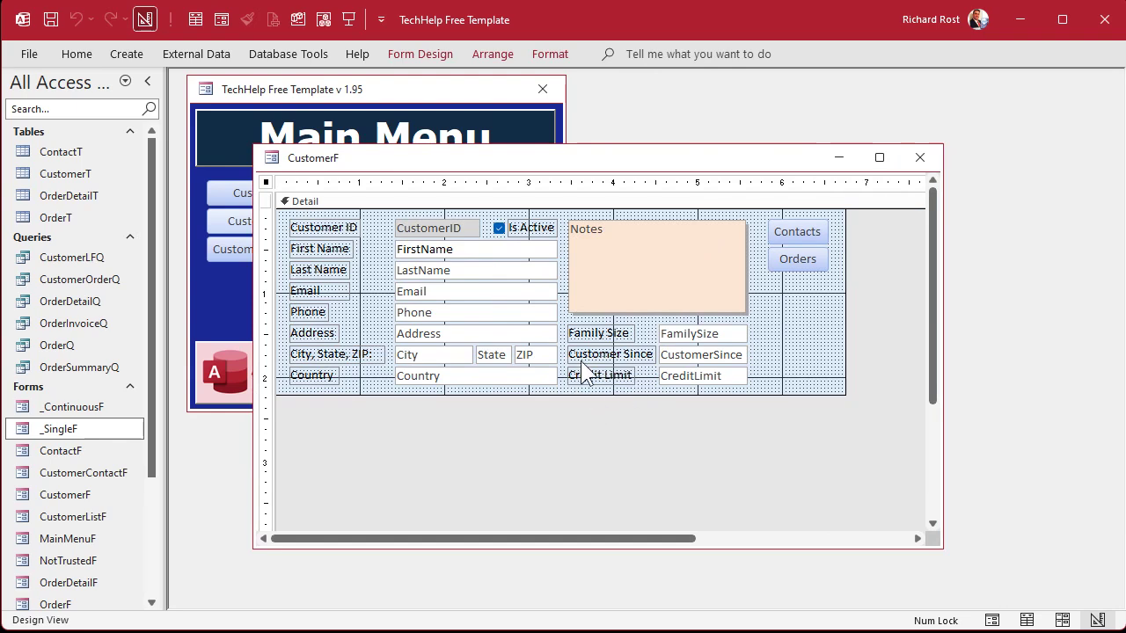
right_click(409, 200)
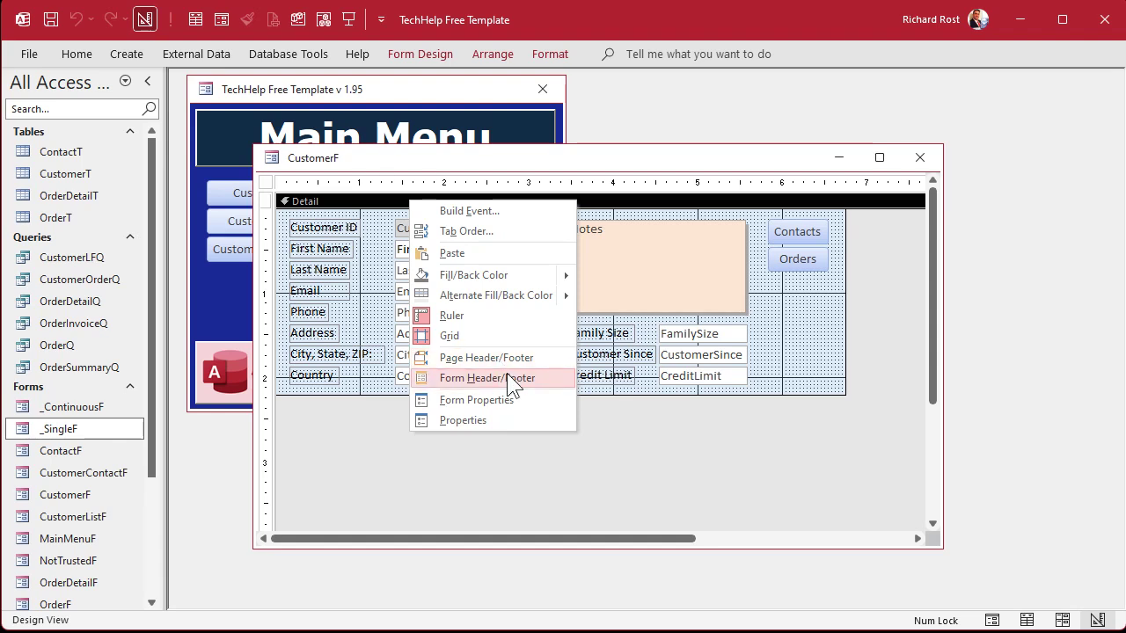
Add Form Header/Footer sections and move Customer ID into a header sized to fit it
click(507, 376)
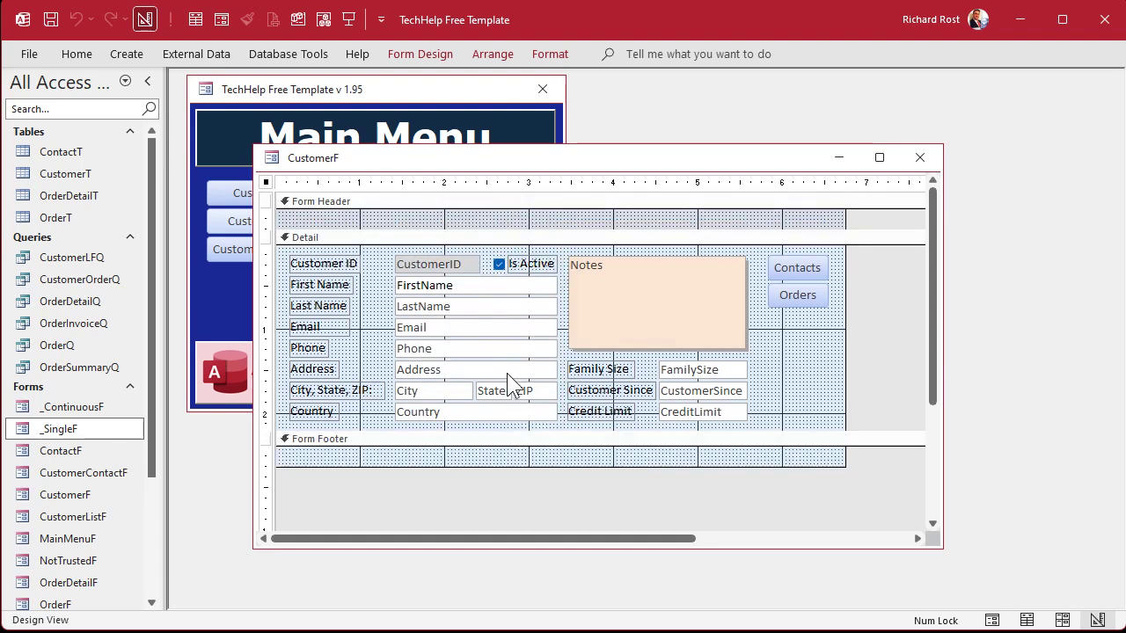
click(419, 236)
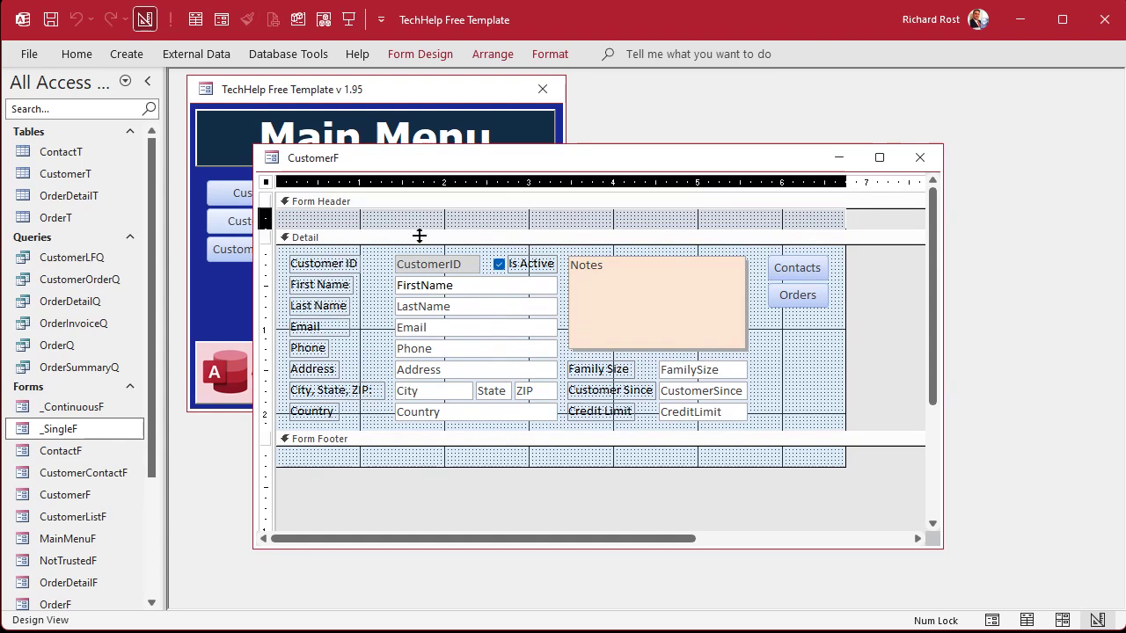
drag(420, 236, 419, 250)
drag(402, 297, 410, 225)
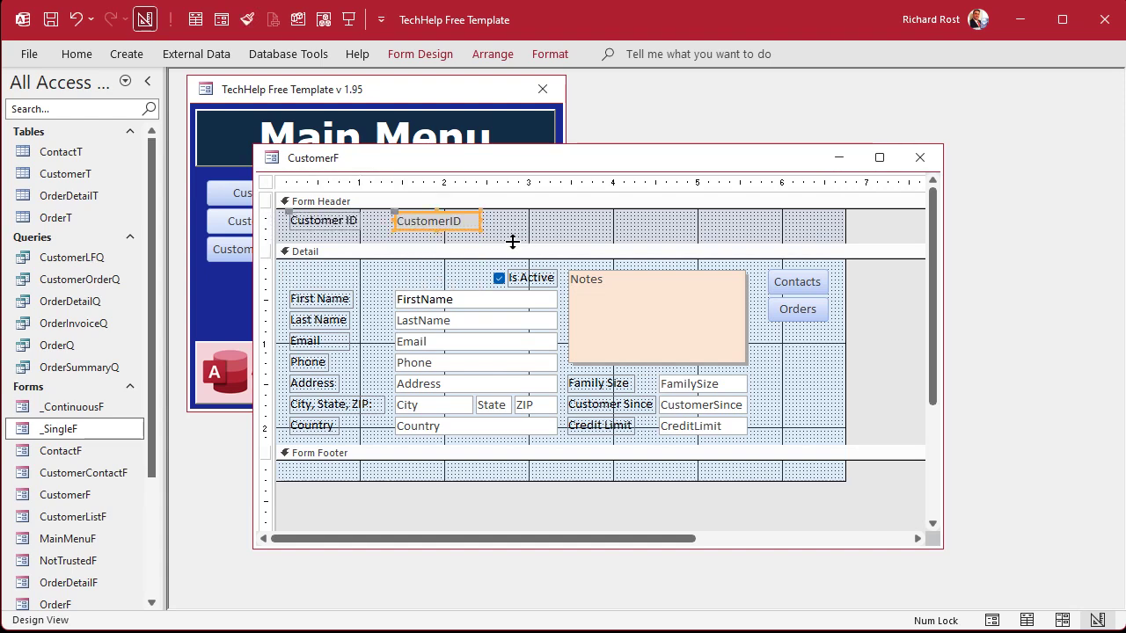
click(515, 231)
drag(516, 231, 508, 221)
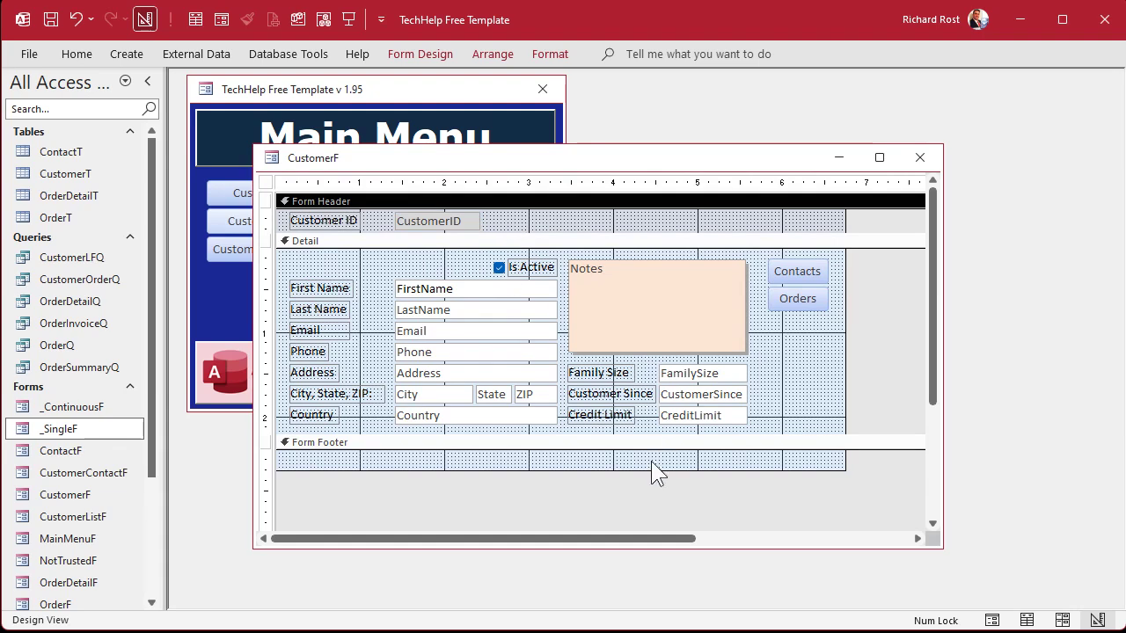
Move Notes, Family Size, Customer Since and Credit Limit into an enlarged Form Footer
drag(649, 469, 649, 526)
drag(634, 305, 452, 495)
drag(711, 546, 716, 581)
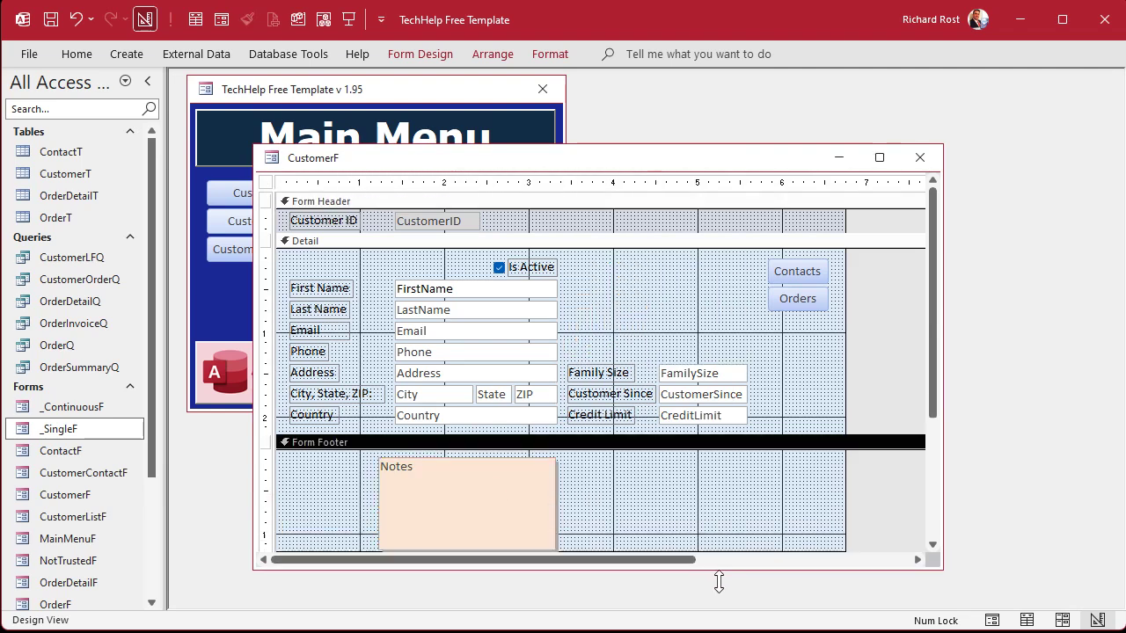
drag(588, 329, 719, 420)
drag(700, 376, 704, 468)
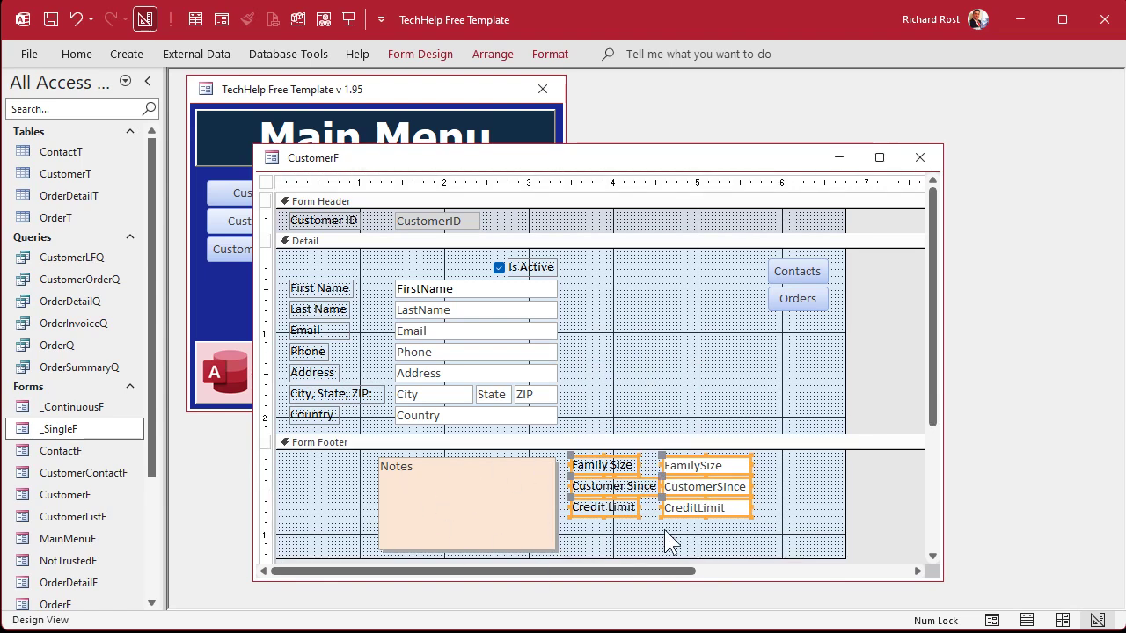
Delete the Contacts and Orders buttons and the Is Active checkbox
click(504, 480)
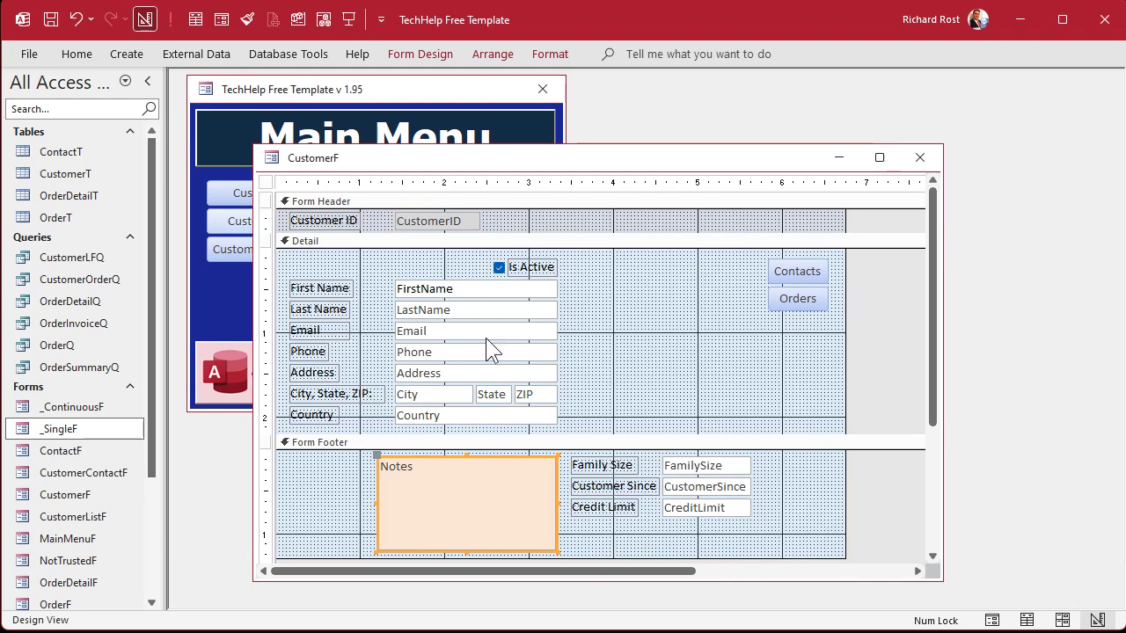
click(675, 343)
drag(716, 253, 827, 343)
key(Delete)
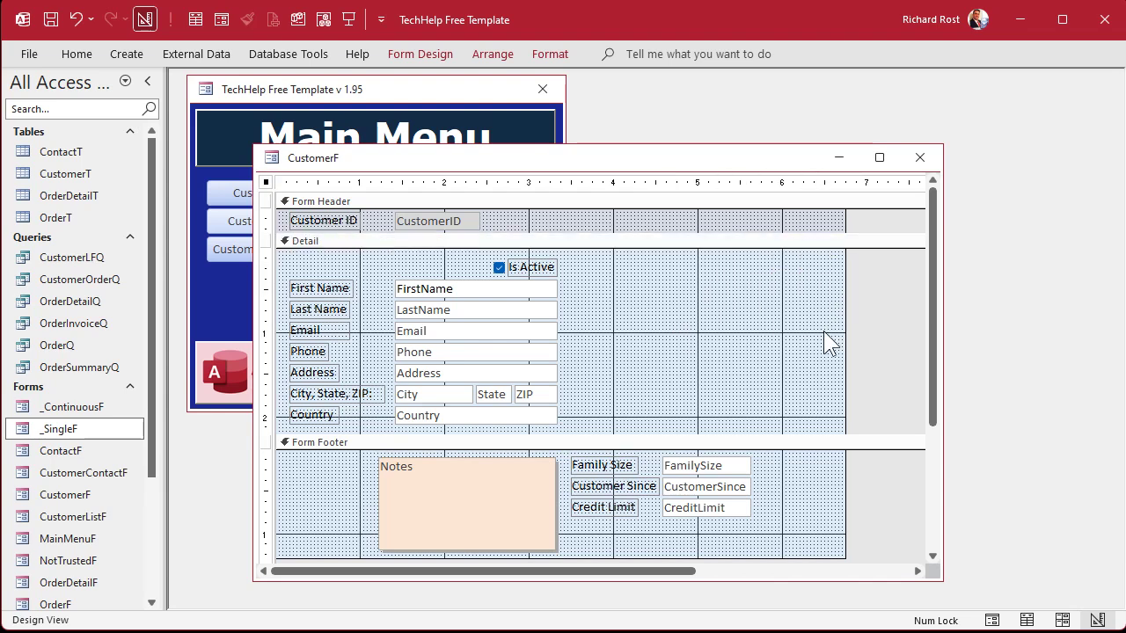
click(499, 267)
key(Delete)
Shift the remaining Detail fields up, shrink the Detail section, and close the design
drag(265, 290, 266, 412)
drag(432, 352, 432, 335)
click(661, 431)
drag(662, 431, 658, 417)
click(919, 157)
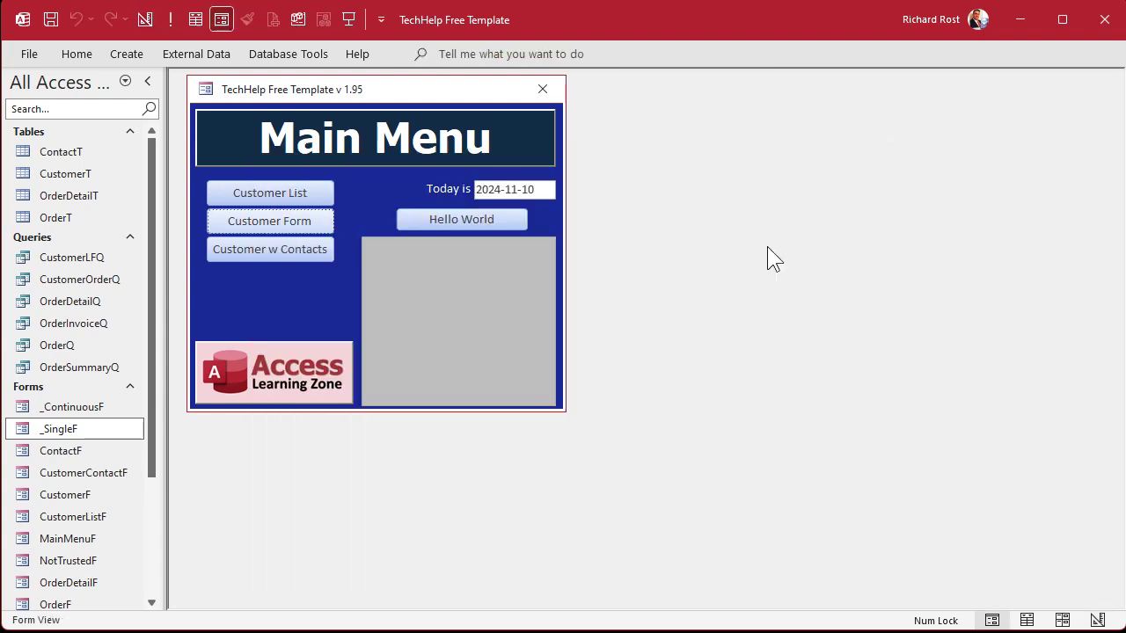
Reopen the Customers form, tab past ZIP into record 2, then return to record 1
click(261, 223)
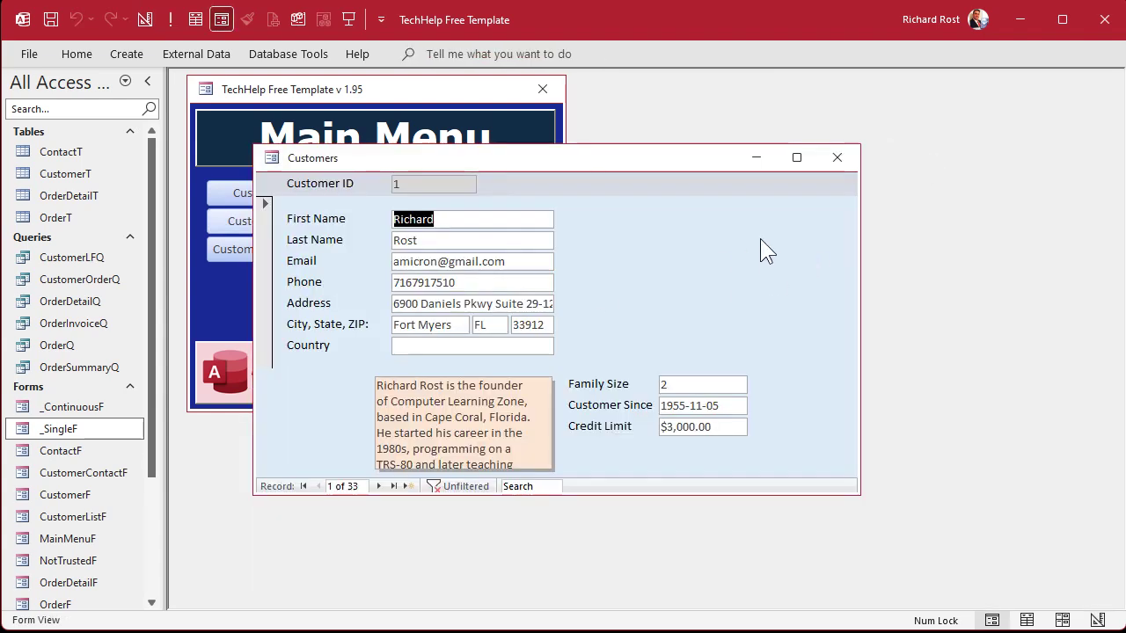
key(Tab)
key(Tab)
key(Tab)
key(Tab)
key(Tab)
key(Tab)
key(Tab)
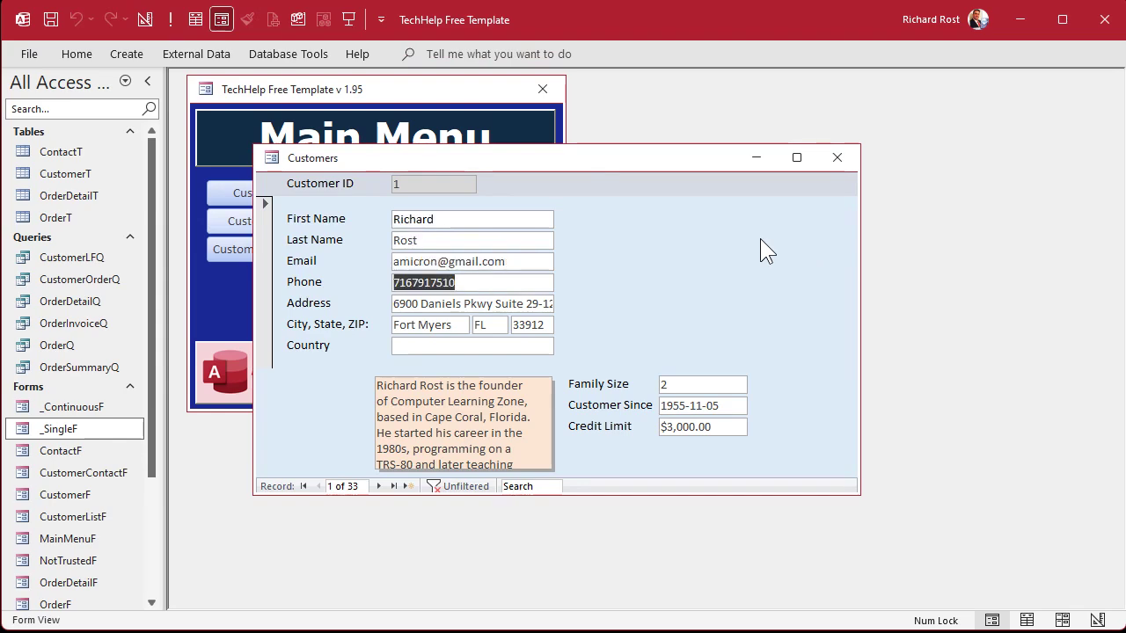
key(Tab)
key(Tab)
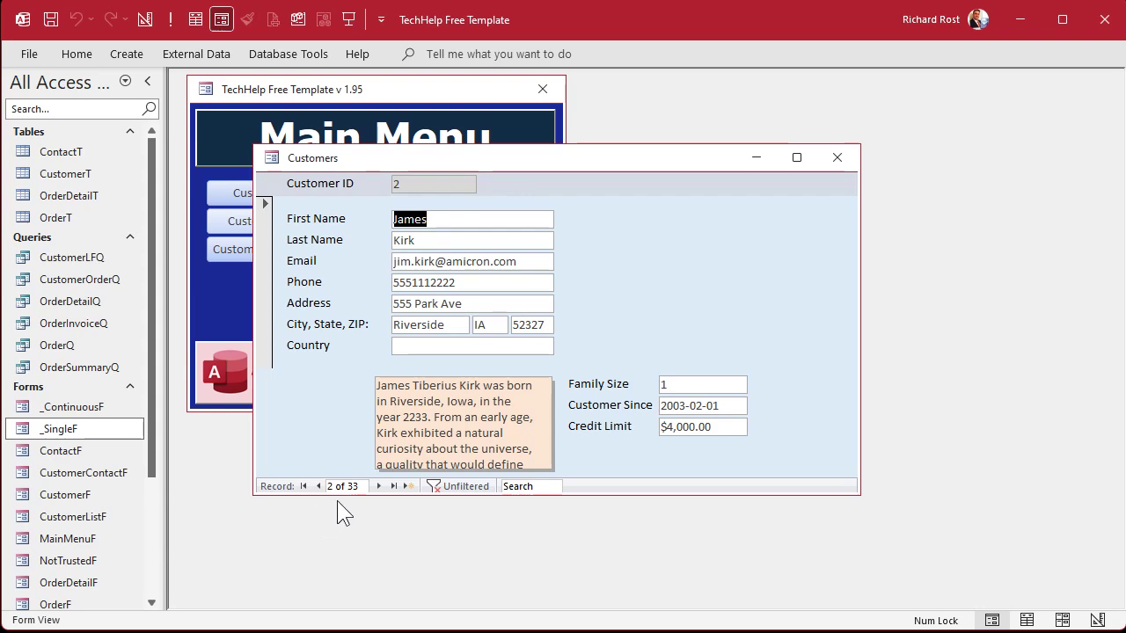
click(318, 486)
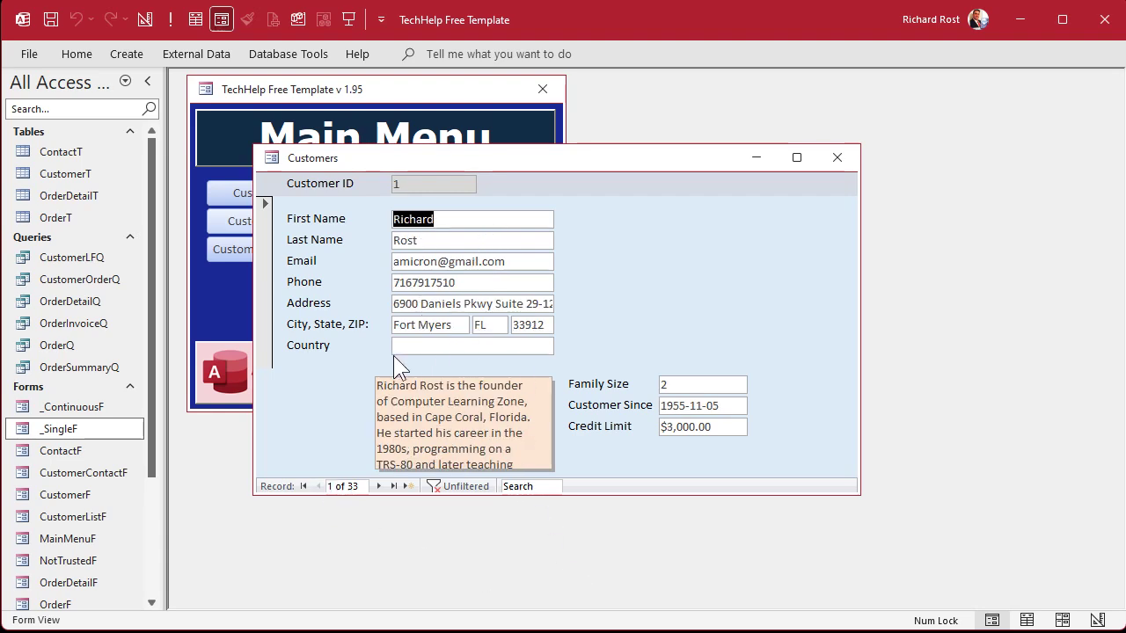
right_click(650, 247)
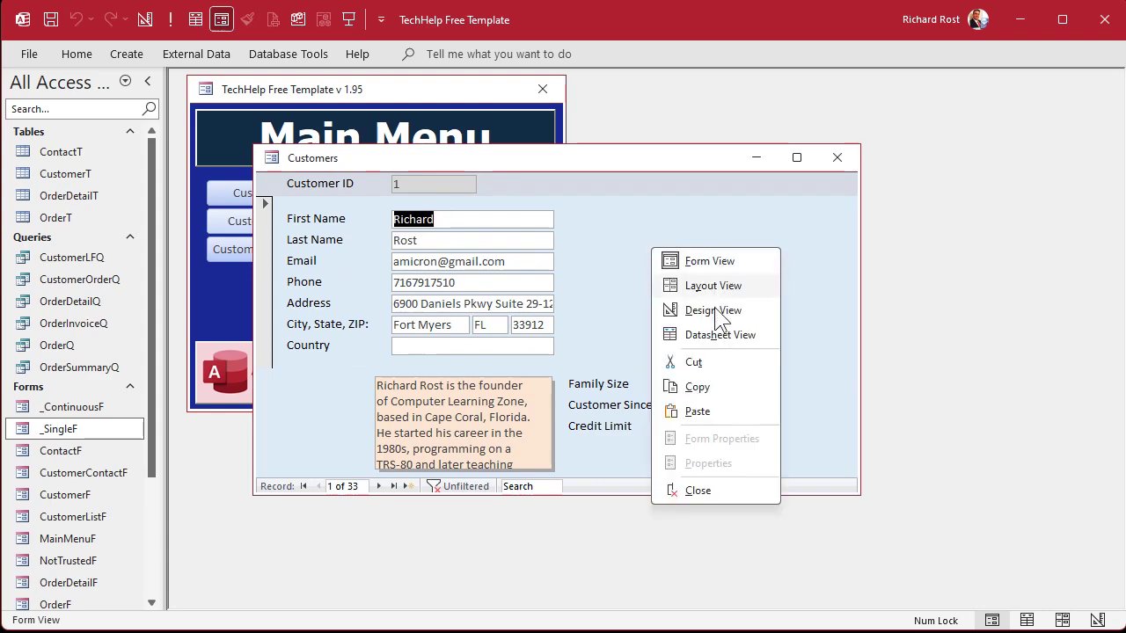
Set the form's Cycle property to Current Record on the Other tab, then close the design
click(714, 308)
double_click(265, 182)
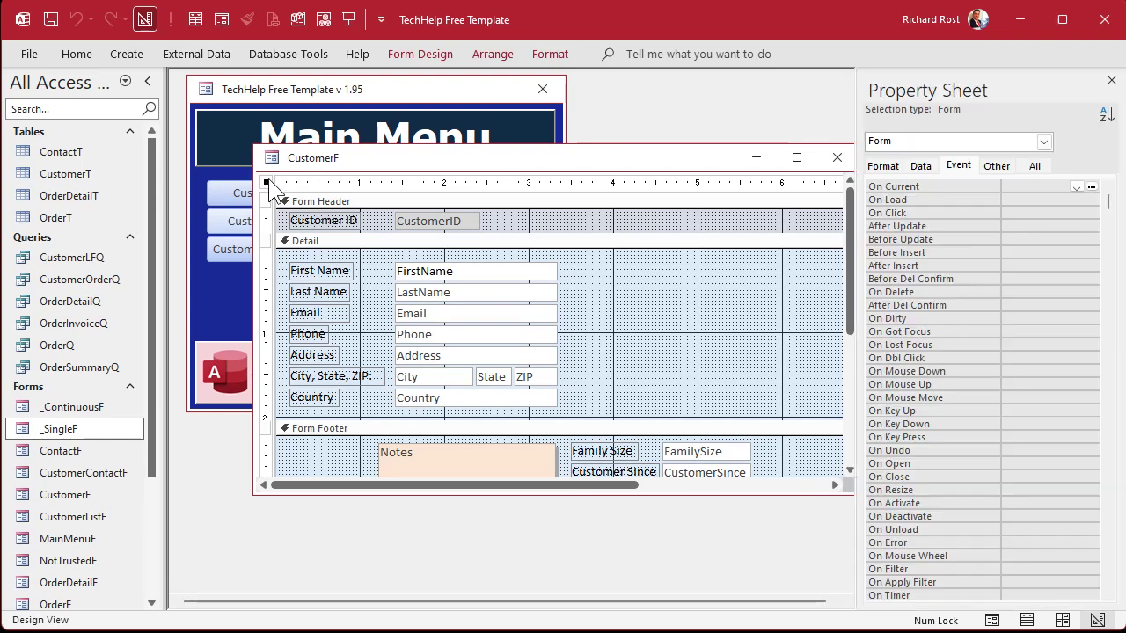
click(997, 166)
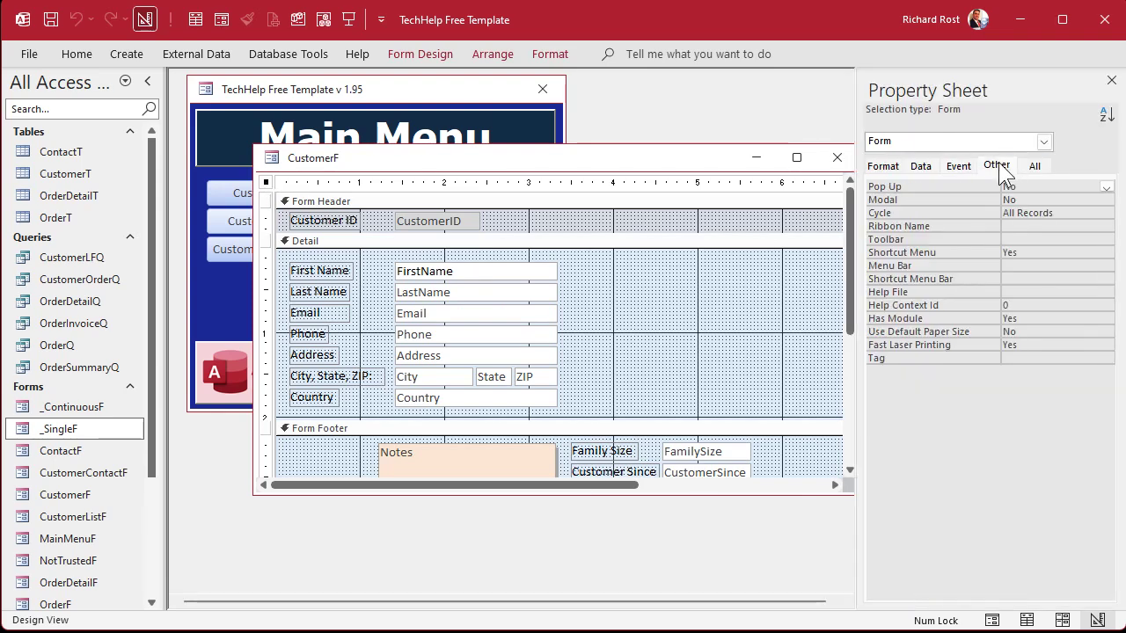
click(1062, 214)
click(1107, 212)
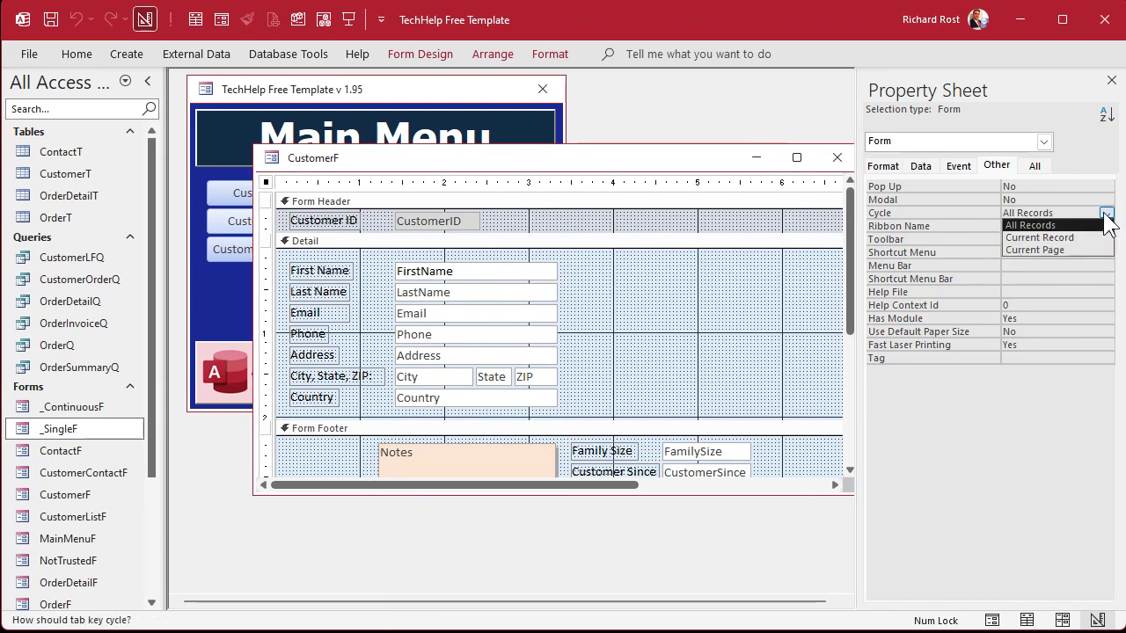
click(1089, 239)
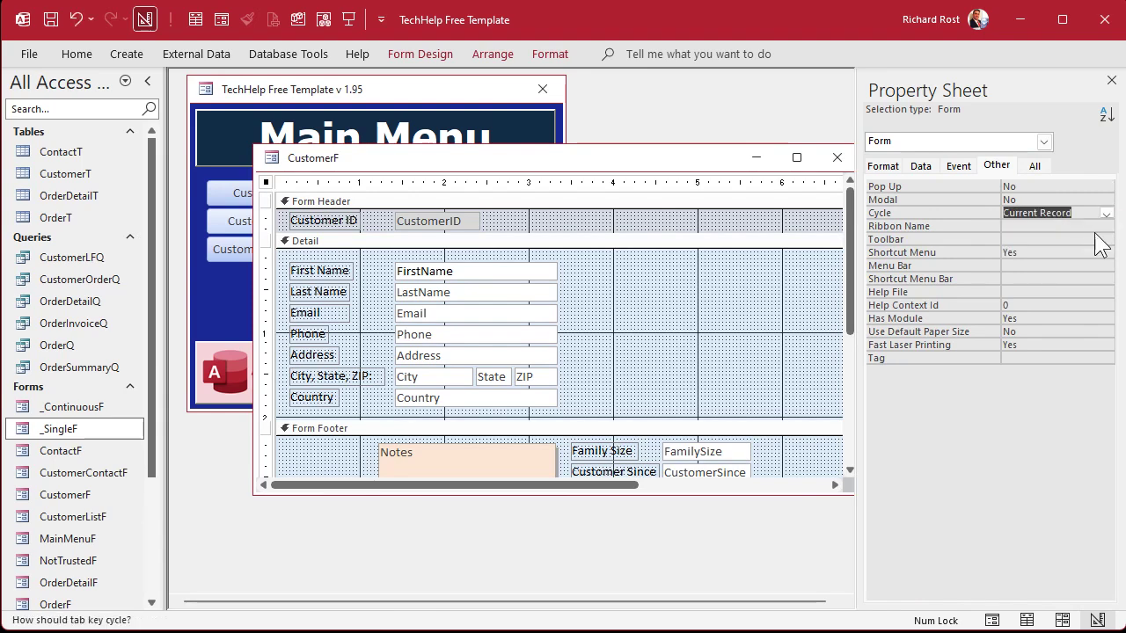
click(1111, 80)
click(837, 157)
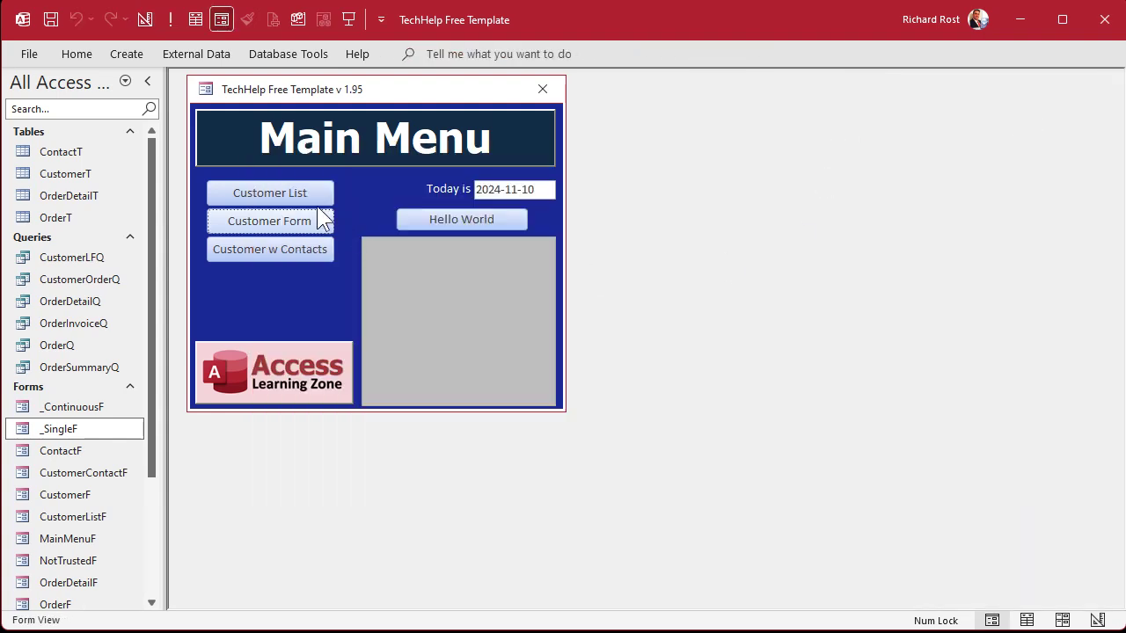
Reopen the Customers form, tab through the fields, and advance to the next record
click(322, 219)
key(Tab)
key(Tab)
key(Tab)
key(Tab)
key(Tab)
key(Tab)
key(Tab)
key(Tab)
key(Tab)
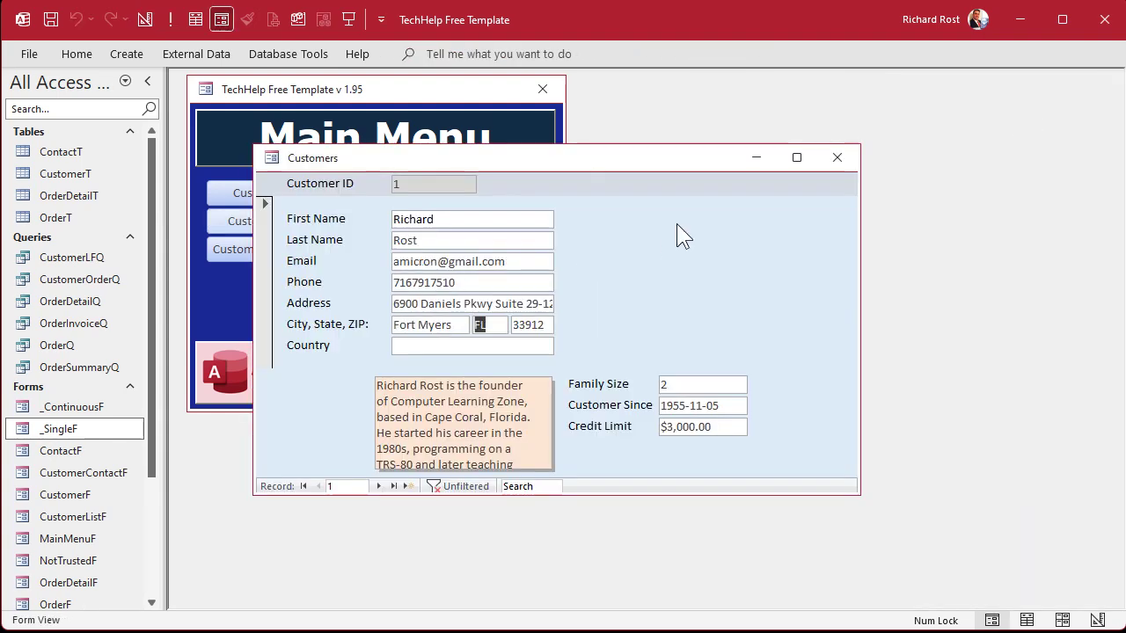
key(Tab)
key(Tab)
key(Tab)
key(Tab)
key(Tab)
key(Tab)
key(Tab)
key(Tab)
key(Tab)
key(Tab)
key(Tab)
key(Tab)
key(Tab)
key(Tab)
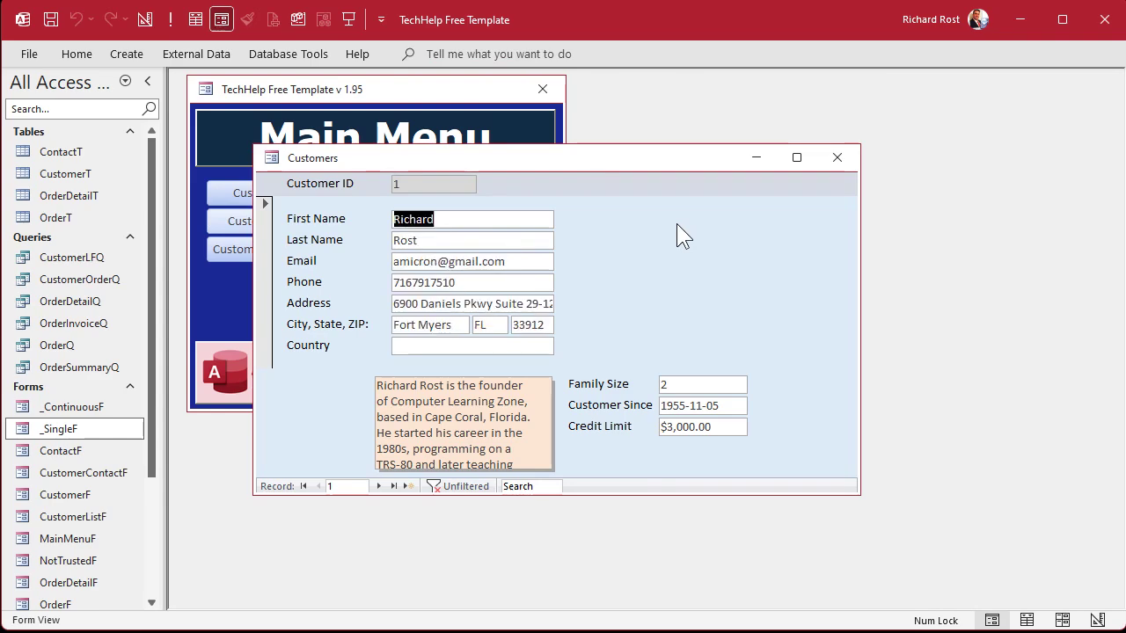
click(378, 486)
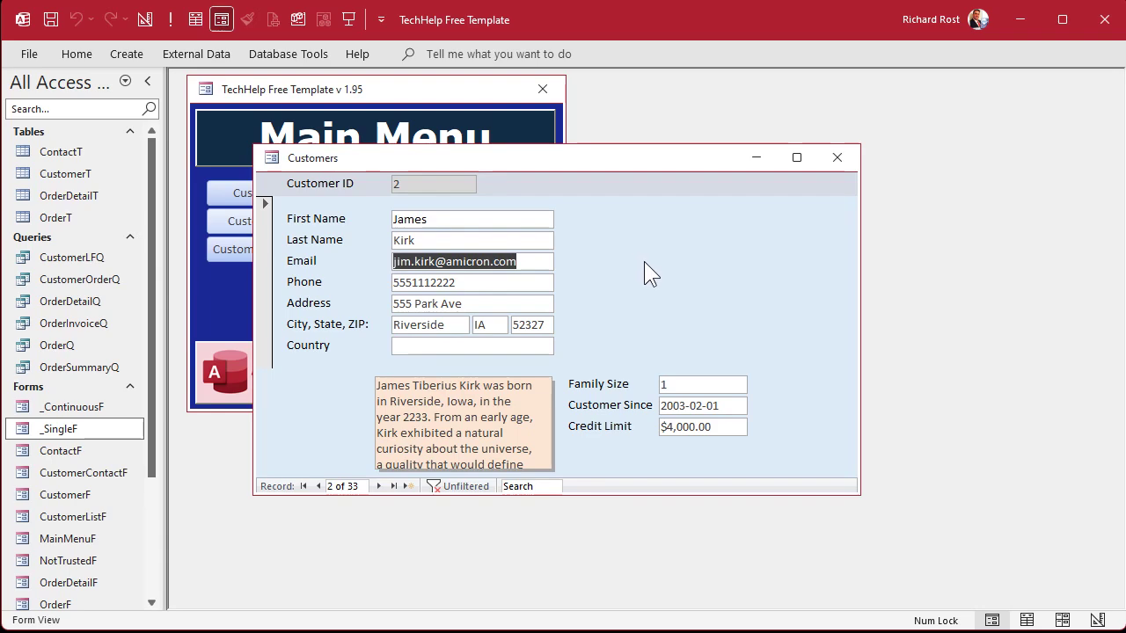
Page Down/Up between records ending on record 1, then tab from Email to Notes
key(Page_Down)
key(Page_Down)
key(Page_Down)
key(Page_Down)
key(Page_Down)
key(Page_Up)
key(Page_Up)
key(Page_Up)
key(Page_Up)
key(Page_Up)
key(Page_Up)
key(Page_Down)
key(Page_Down)
key(Page_Up)
key(Page_Up)
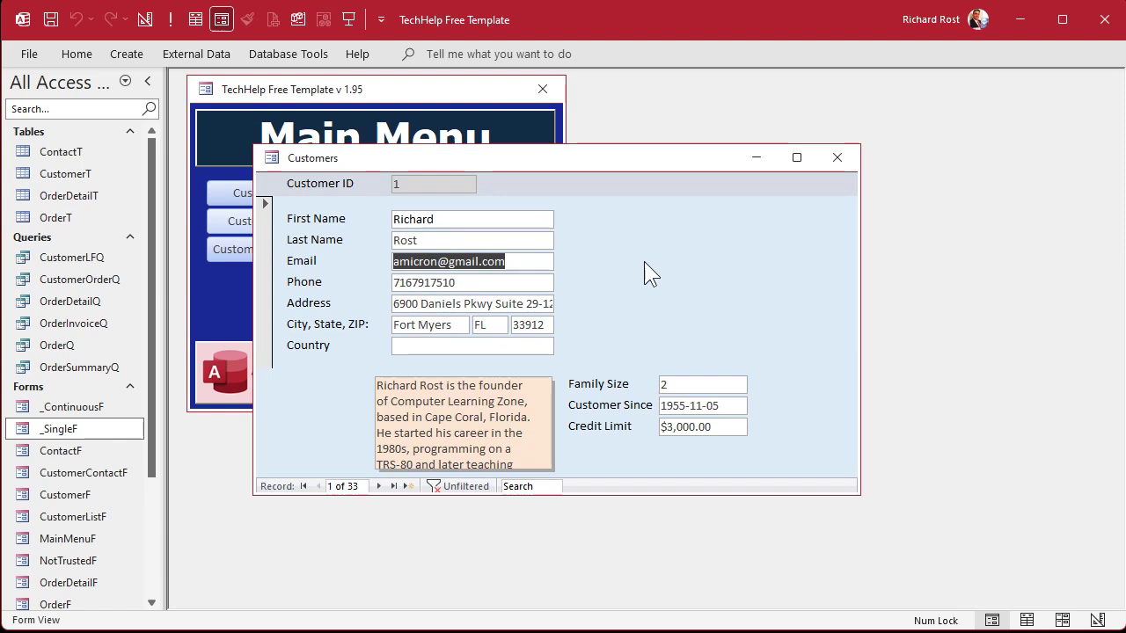
key(Page_Down)
key(Page_Up)
key(Tab)
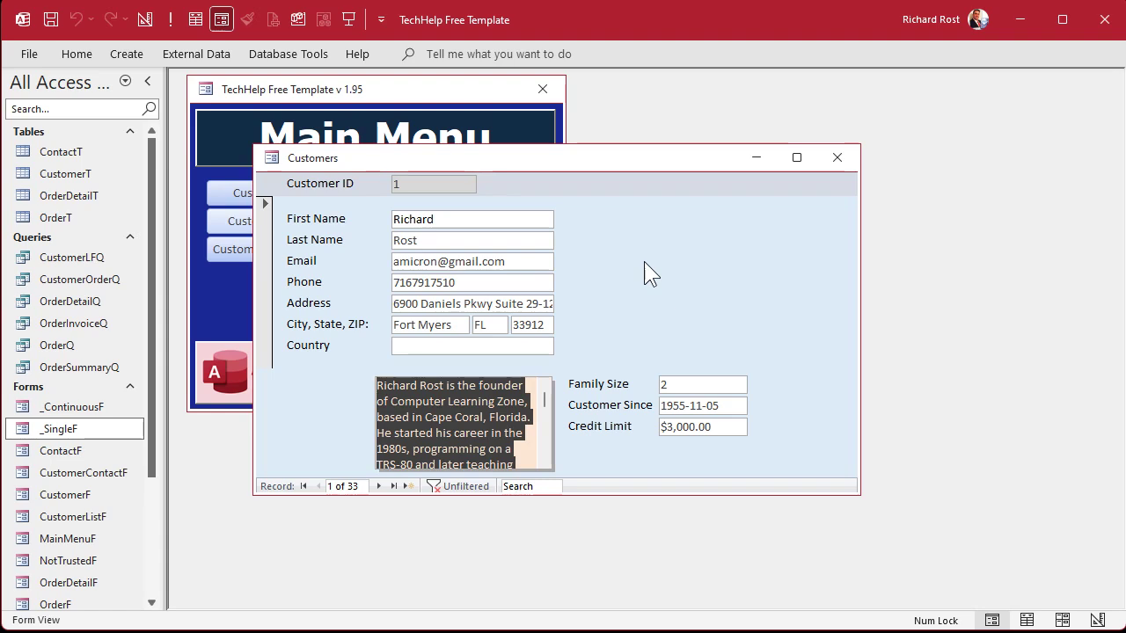
key(F6)
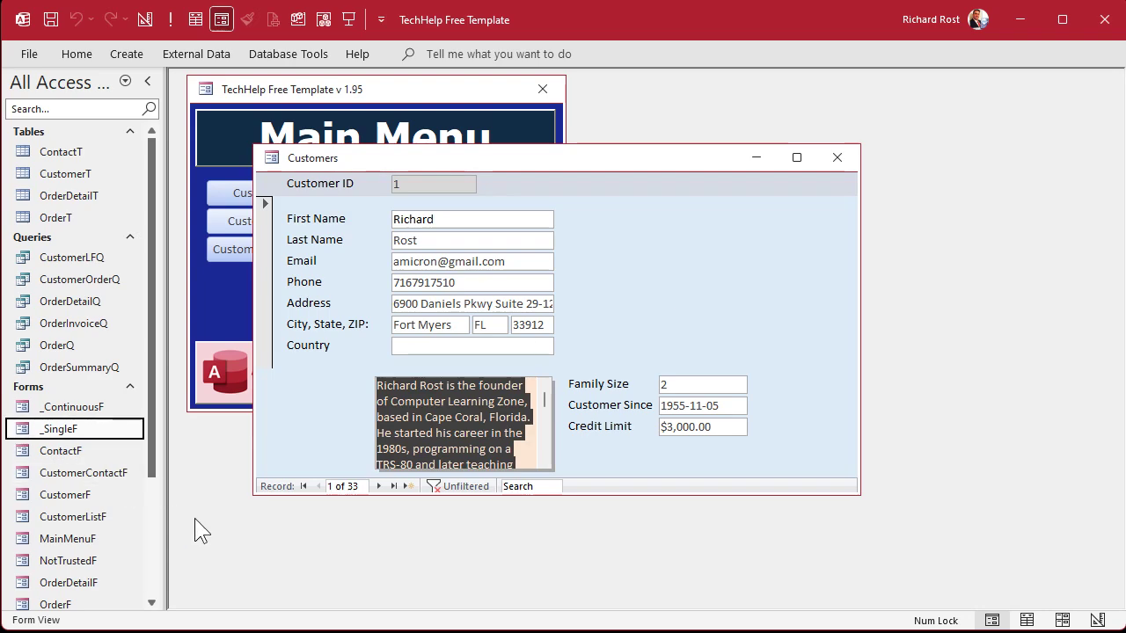
key(F6)
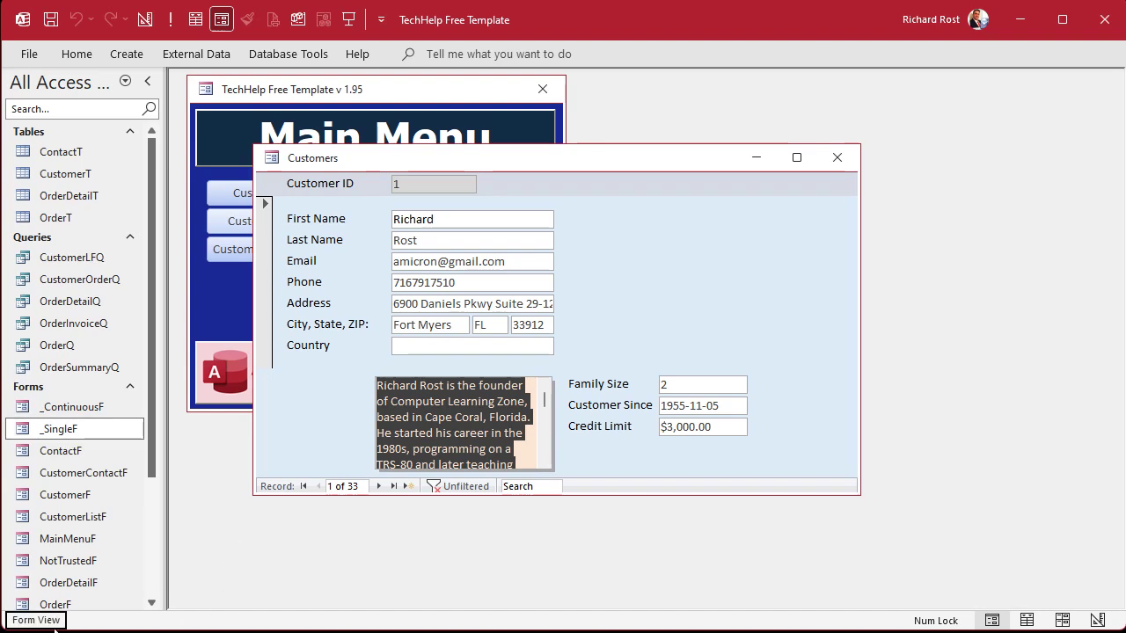
key(F6)
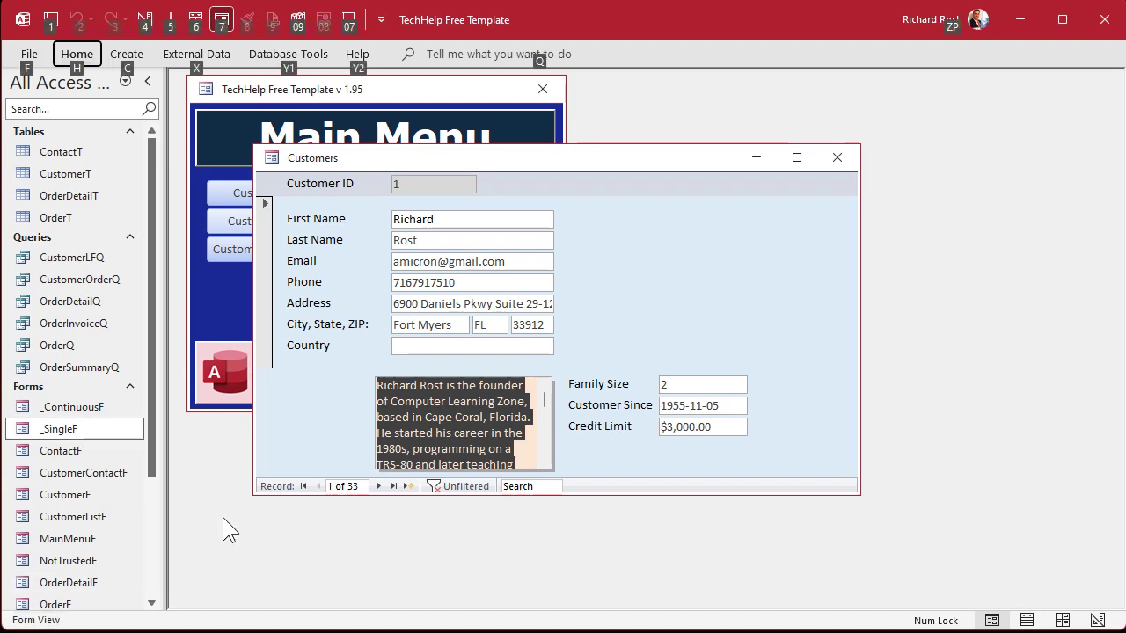
key(F6)
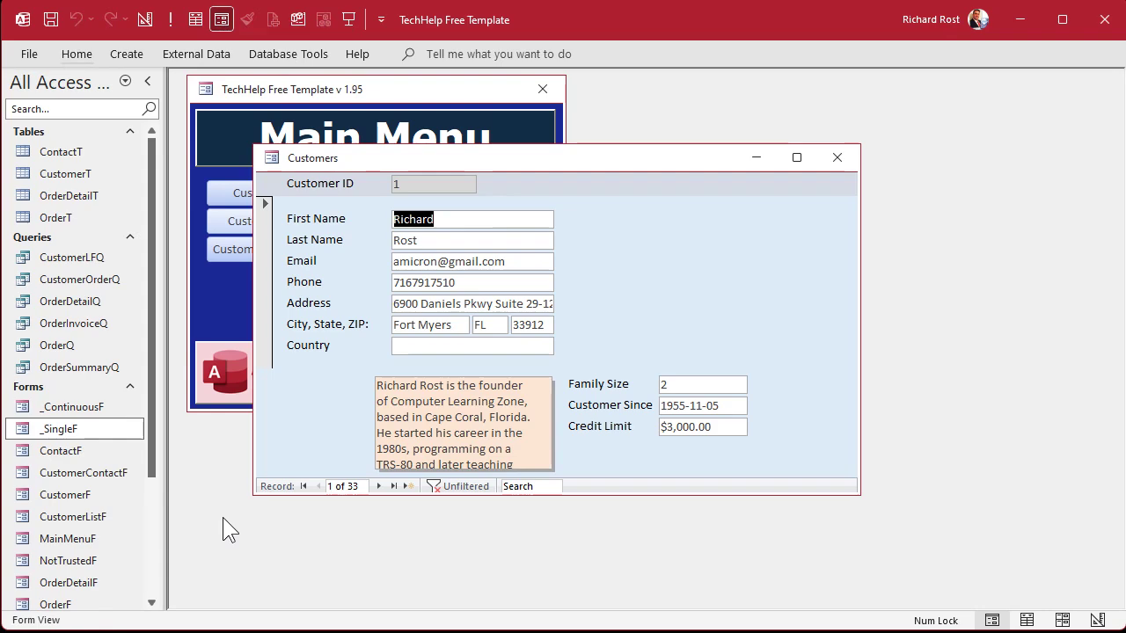
key(F6)
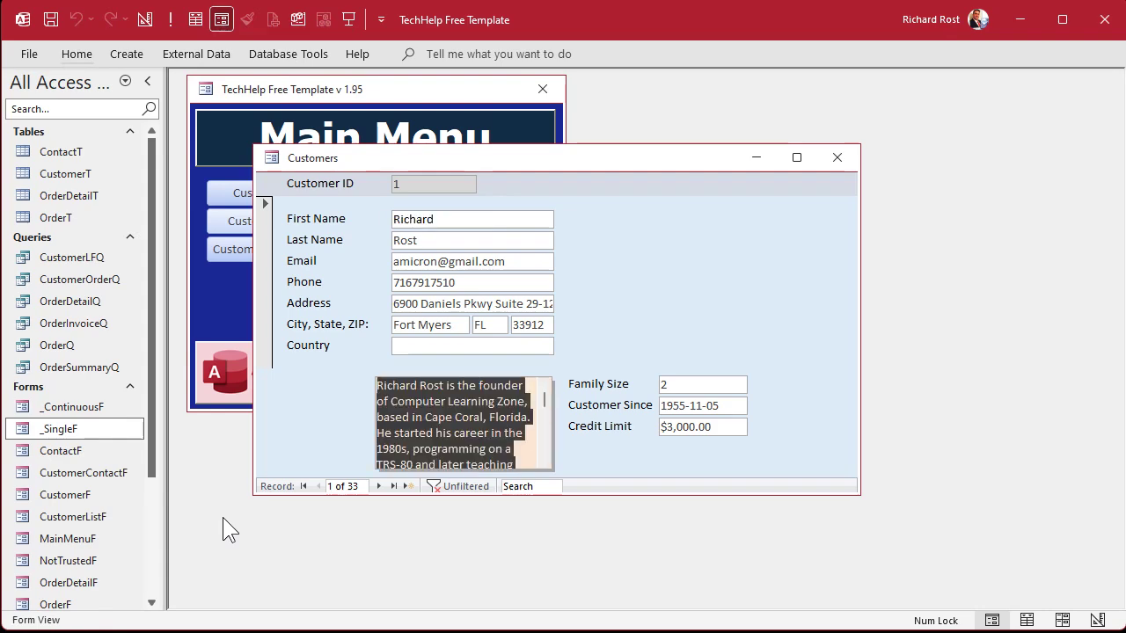
key(shift+Tab)
key(Tab)
key(shift+Tab)
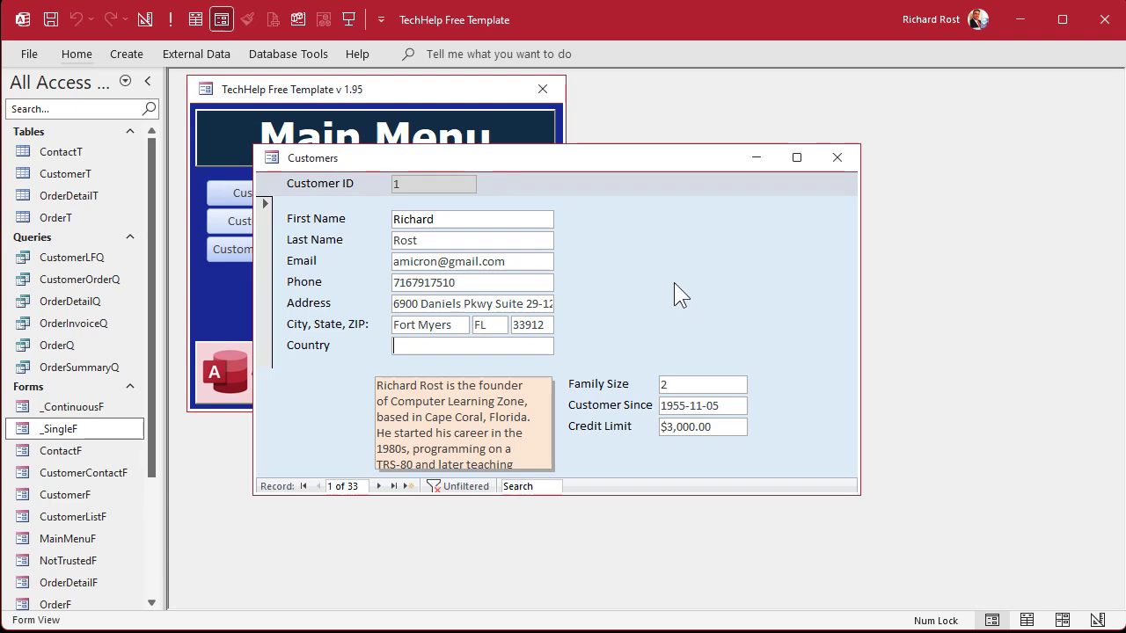
key(Page_Down)
key(Page_Down)
key(Page_Up)
key(Page_Up)
key(Tab)
key(Tab)
key(Tab)
key(Tab)
key(Tab)
key(Tab)
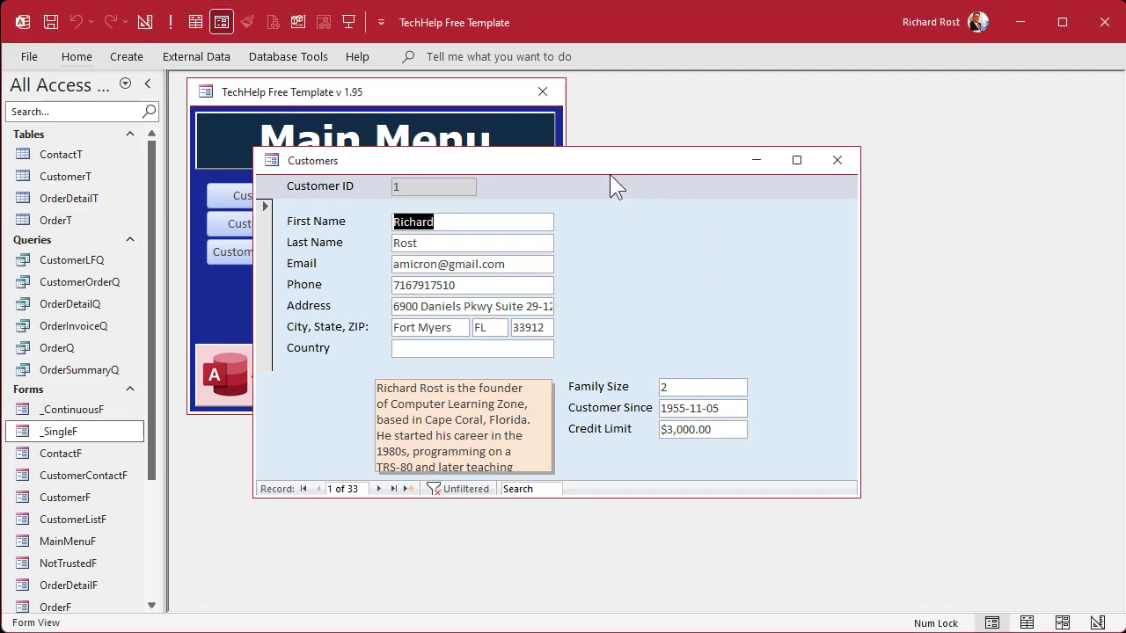
right_click(610, 175)
In Design View, open the Country box's Event properties and launch the On Key Down code builder
click(664, 303)
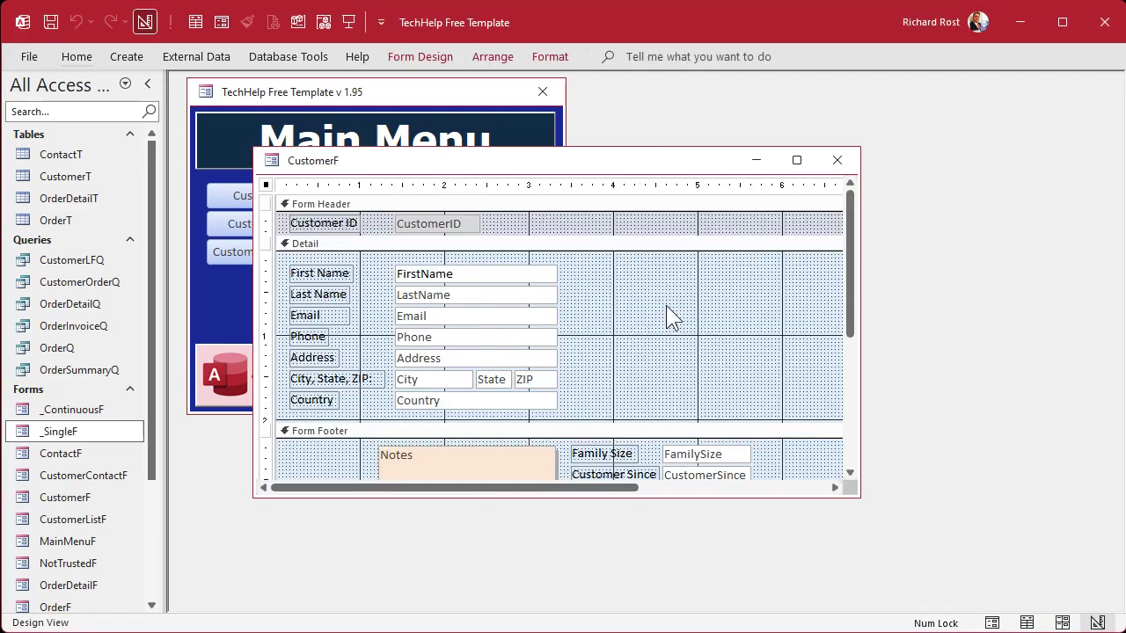
scroll(666, 299, down, 3)
click(439, 318)
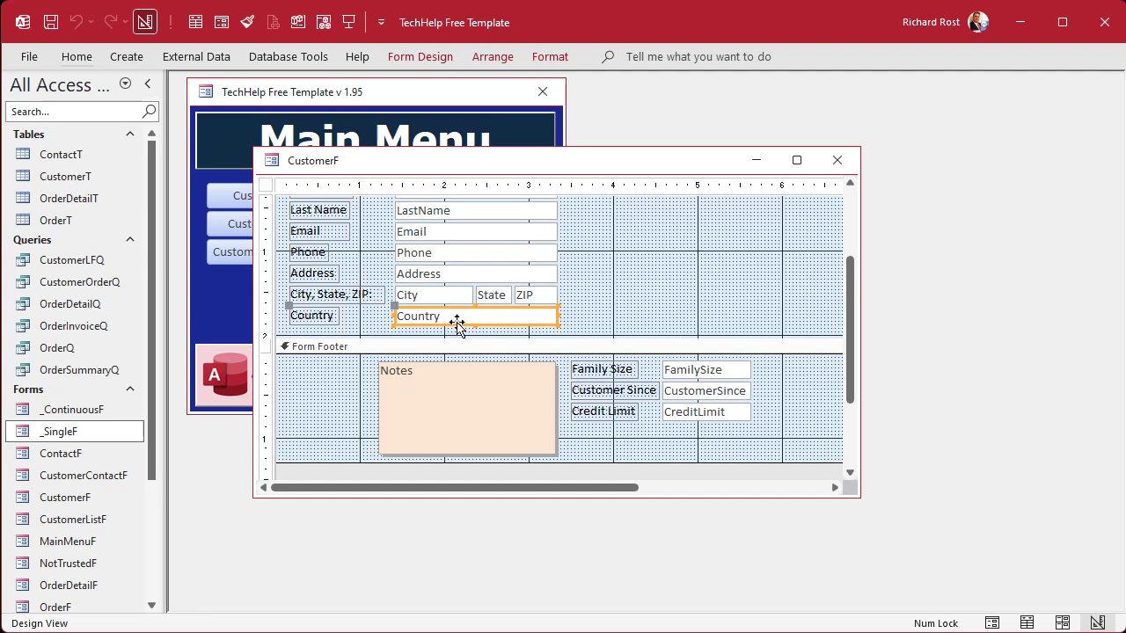
click(450, 380)
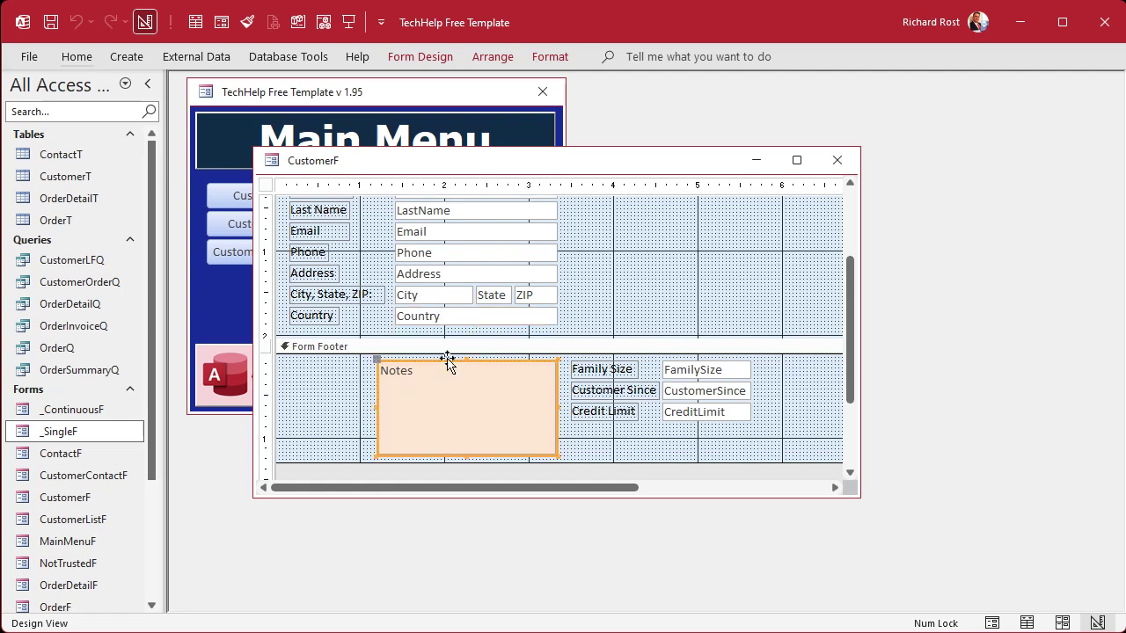
double_click(442, 316)
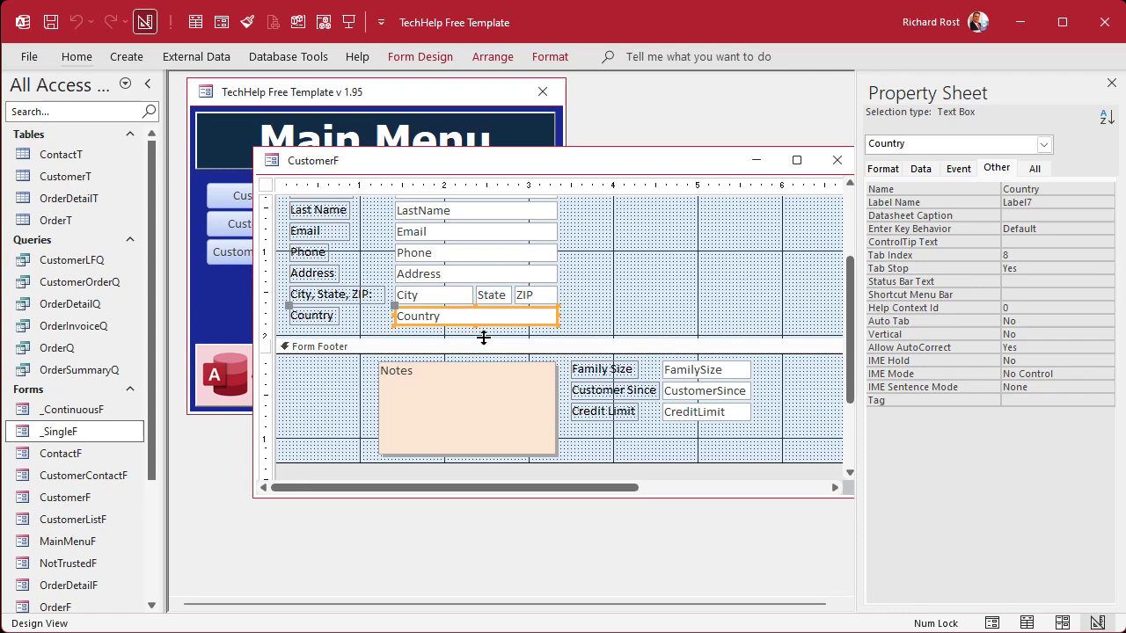
click(954, 169)
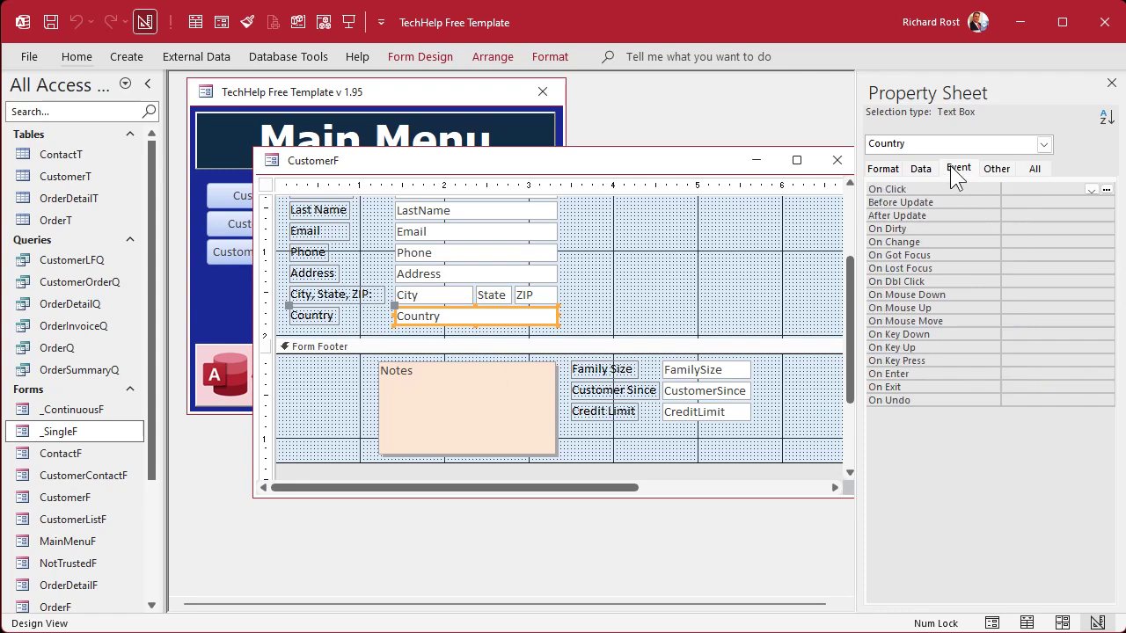
click(1025, 360)
click(1033, 335)
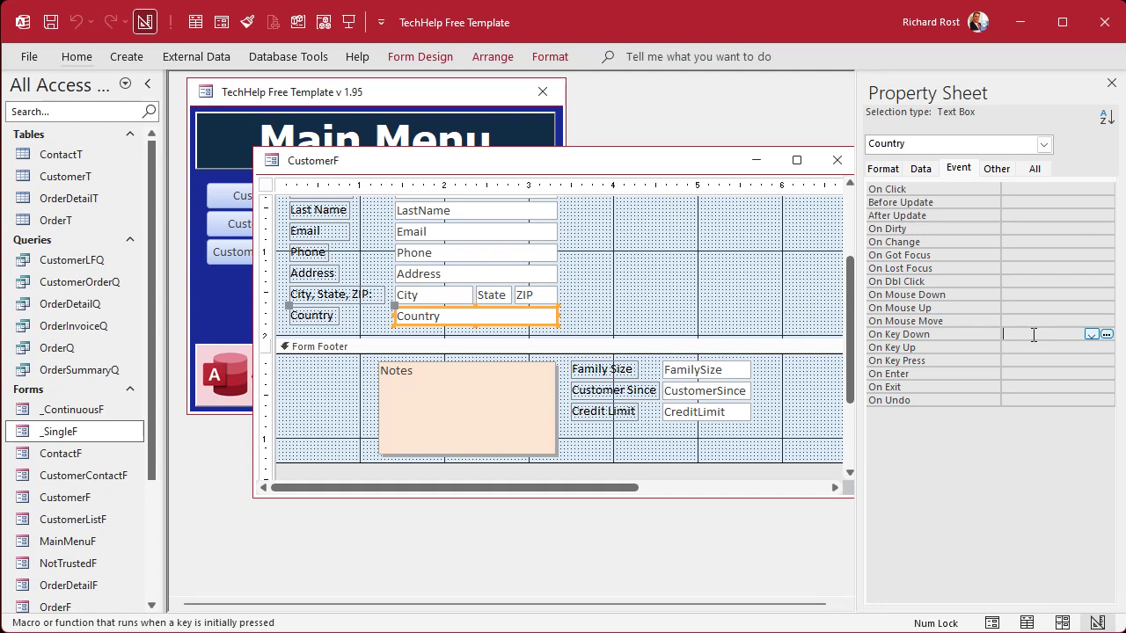
click(1106, 335)
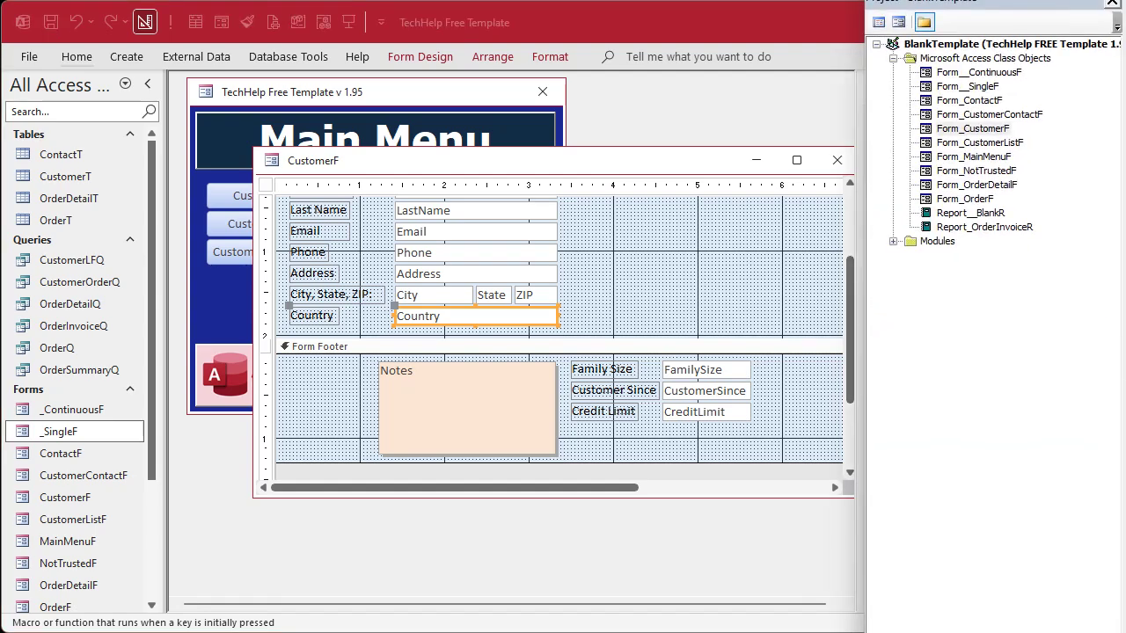
Arrange the VBA editor and review the Country_KeyDown KeyCode and Shift parameters
drag(1121, 10, 668, 45)
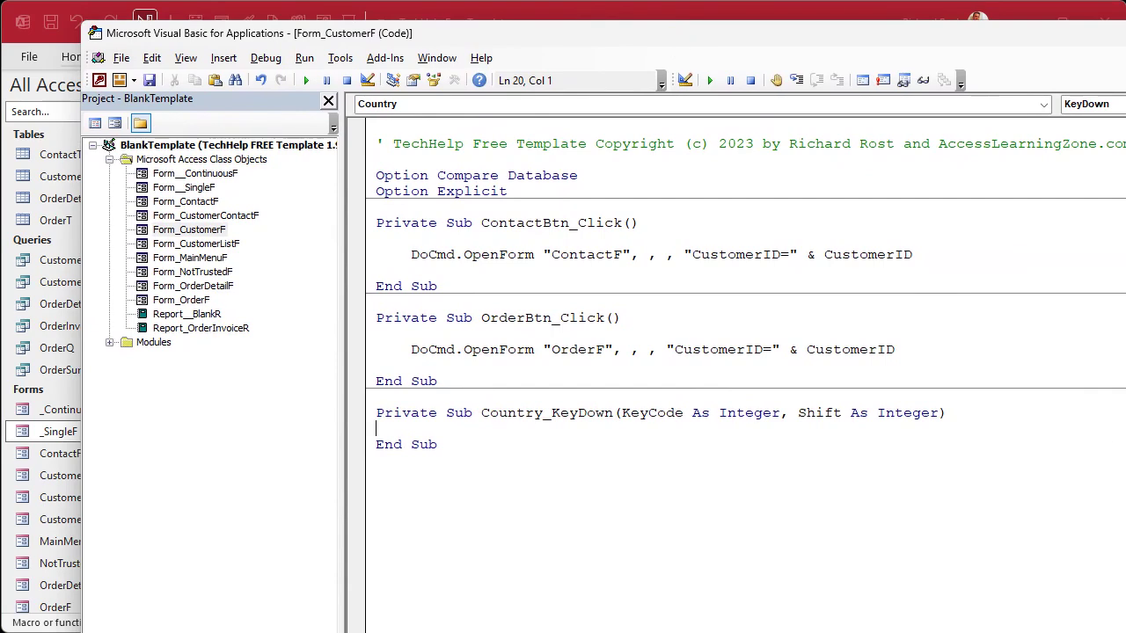
drag(1117, 626, 1077, 581)
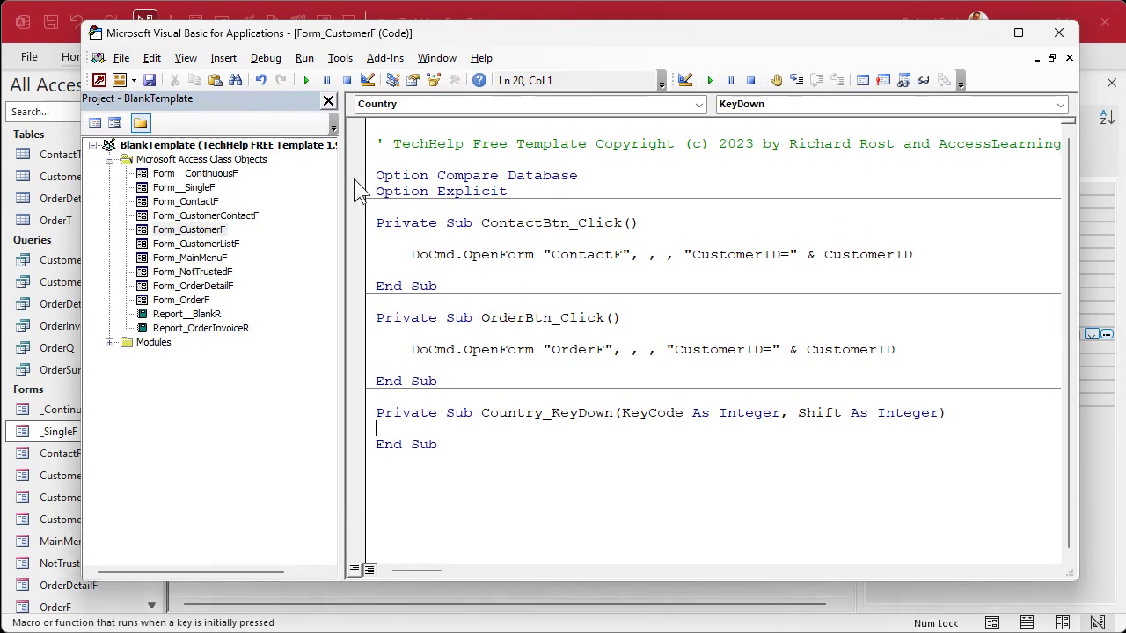
click(328, 100)
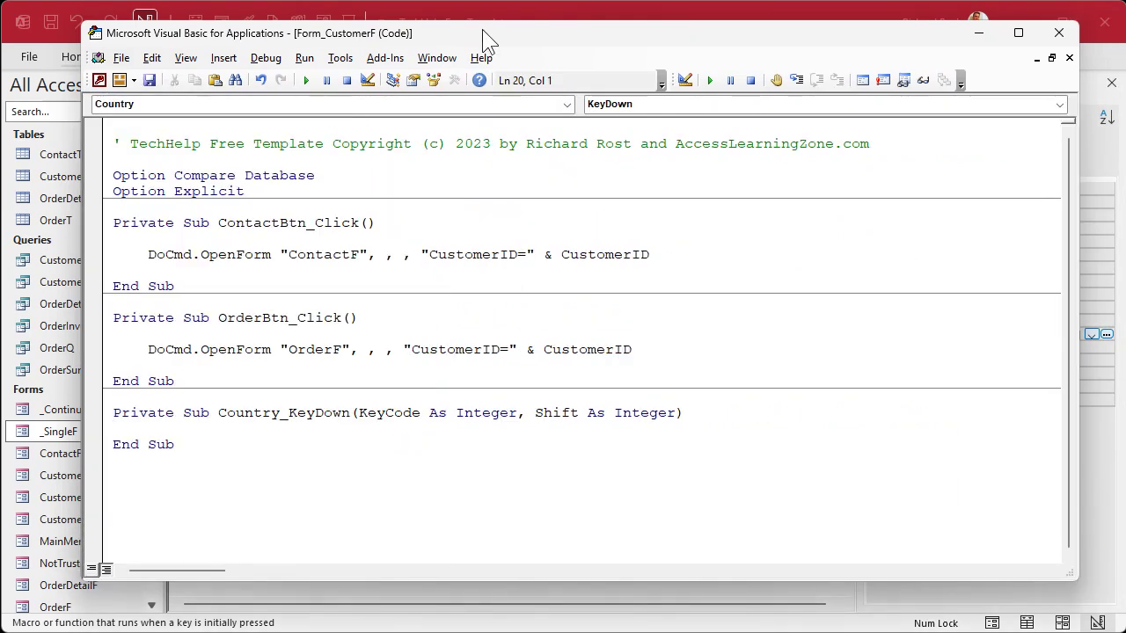
drag(482, 29, 572, 36)
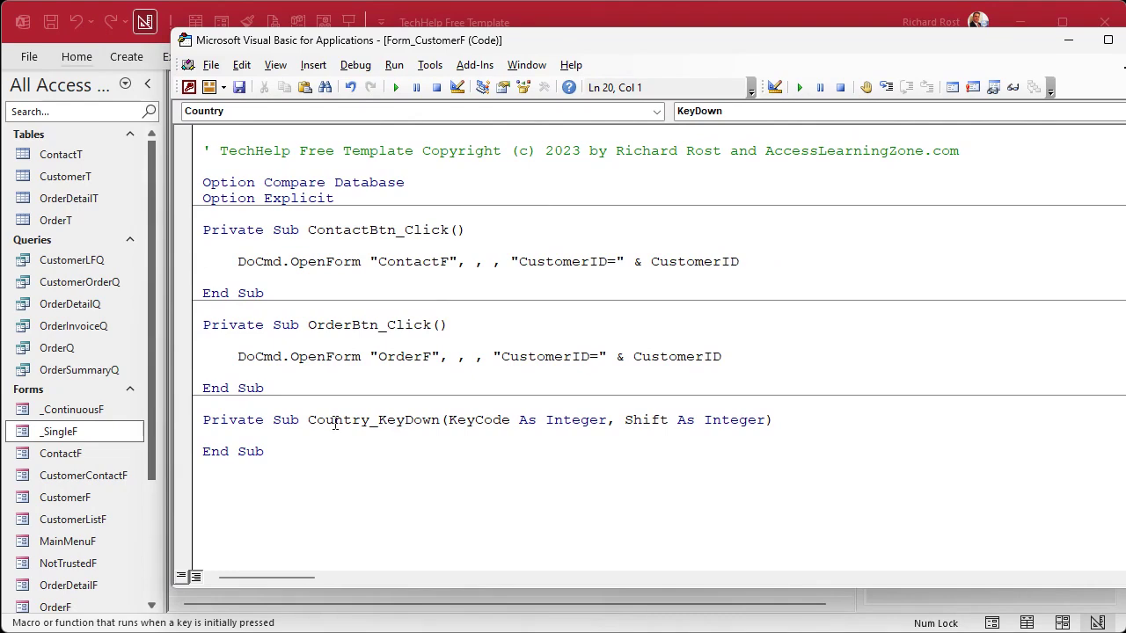
click(500, 422)
double_click(475, 422)
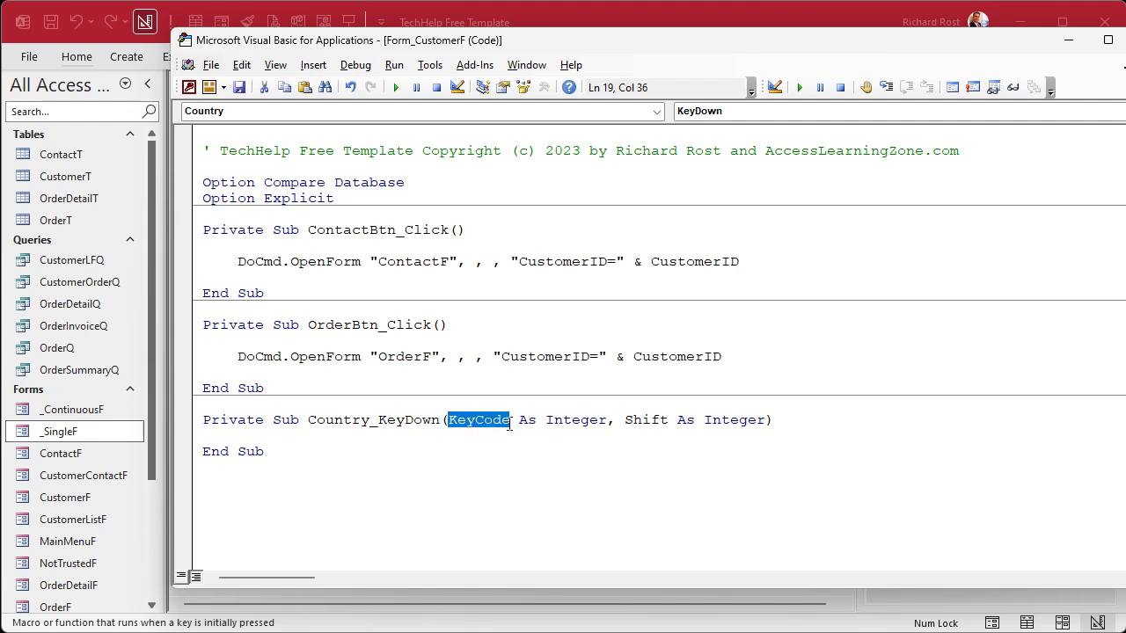
double_click(663, 423)
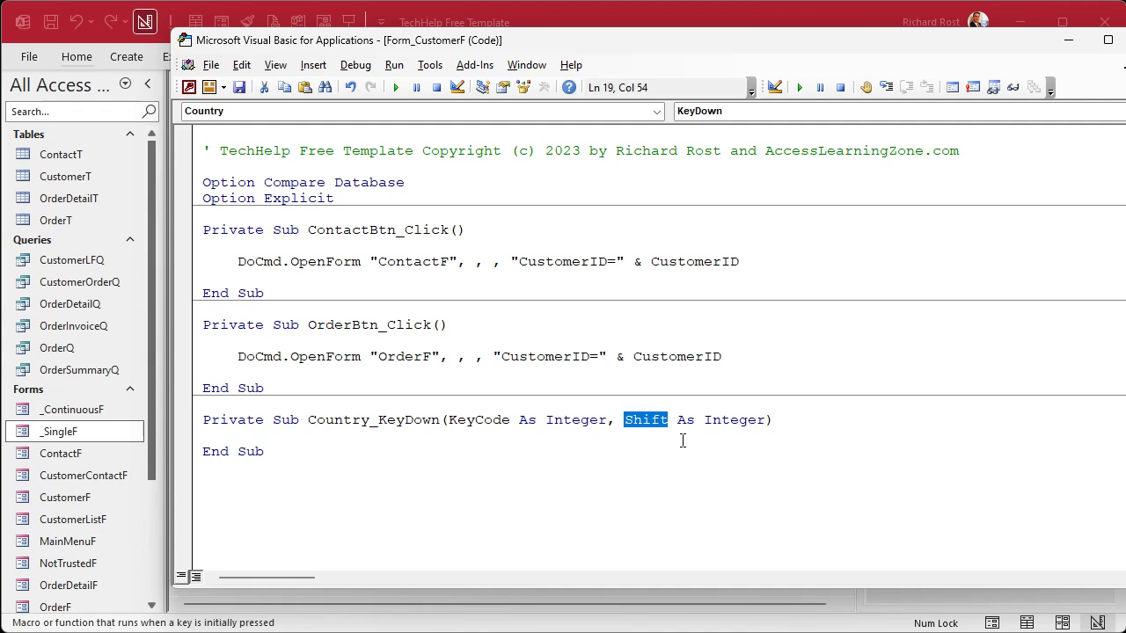
click(806, 425)
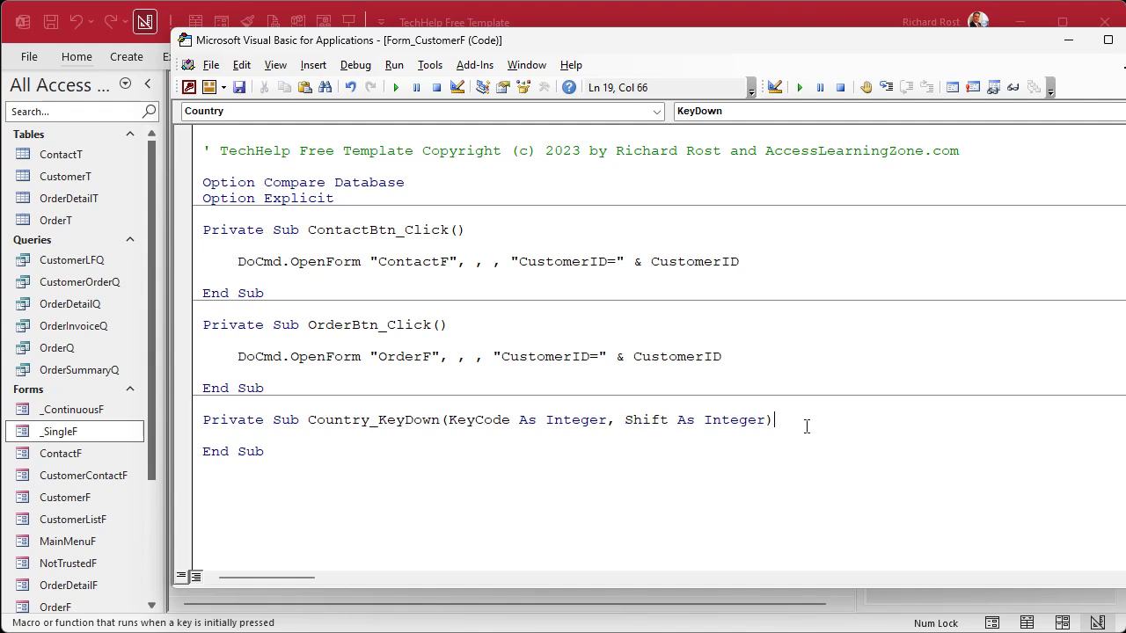
Add the line 'If KeyCode = vbKeyTab Then Notes.SetFocus' inside Country_KeyDown
key(Down)
key(Return)
key(Tab)
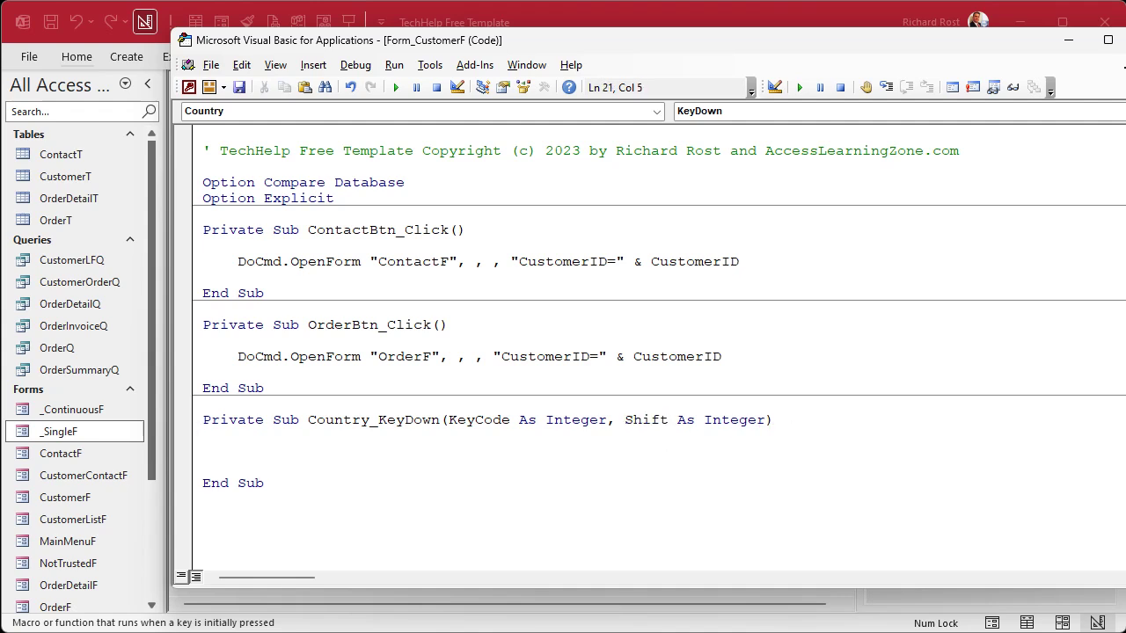
text(if keycode = vbkeytab)
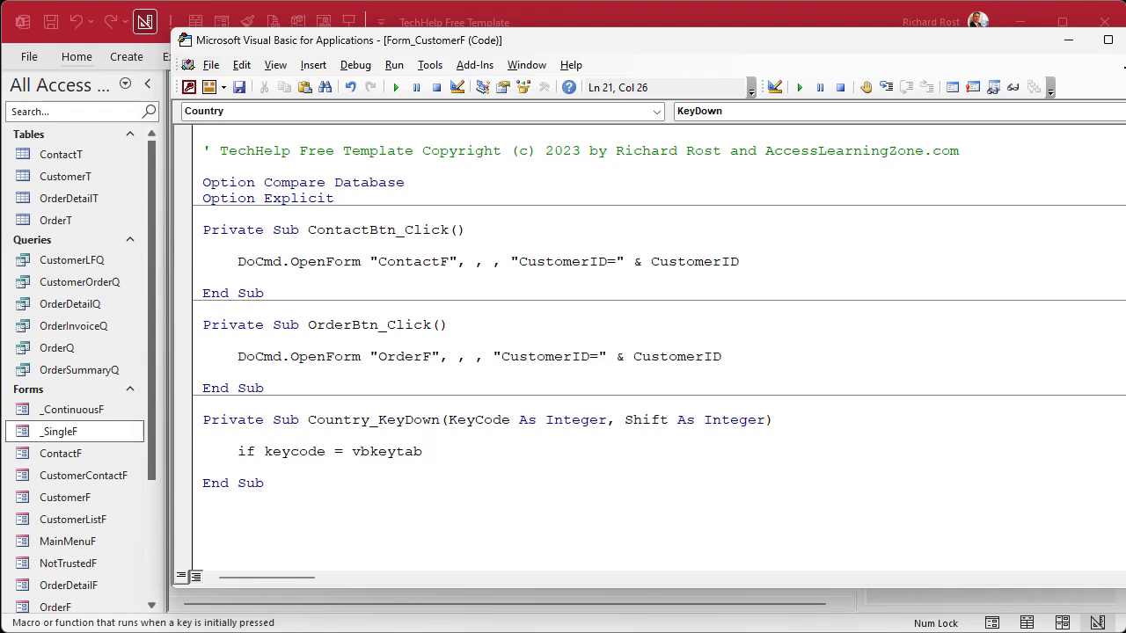
text( then)
drag(792, 39, 1125, 32)
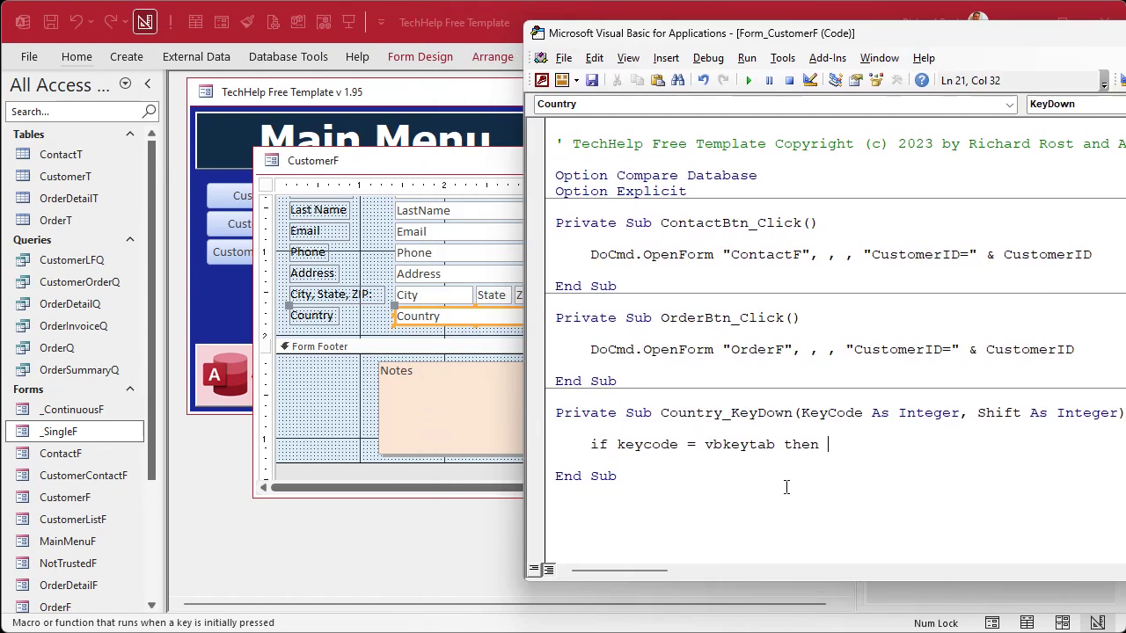
text(notes.setff)
key(BackSpace)
text(ocus)
click(786, 487)
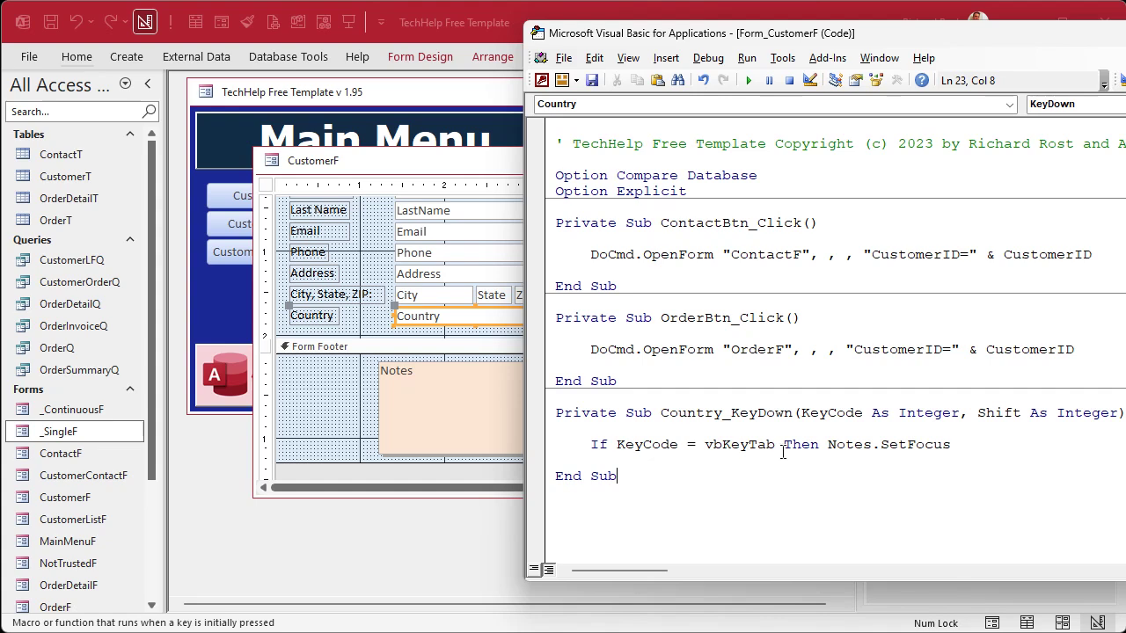
Check the vbKeyTab capitalization and compile the database code via Debug > Compile
drag(749, 444, 758, 444)
click(967, 472)
click(708, 57)
click(722, 78)
Close VBA and the design, reopen the Customers form, and tab from Country into Notes
key(alt+q)
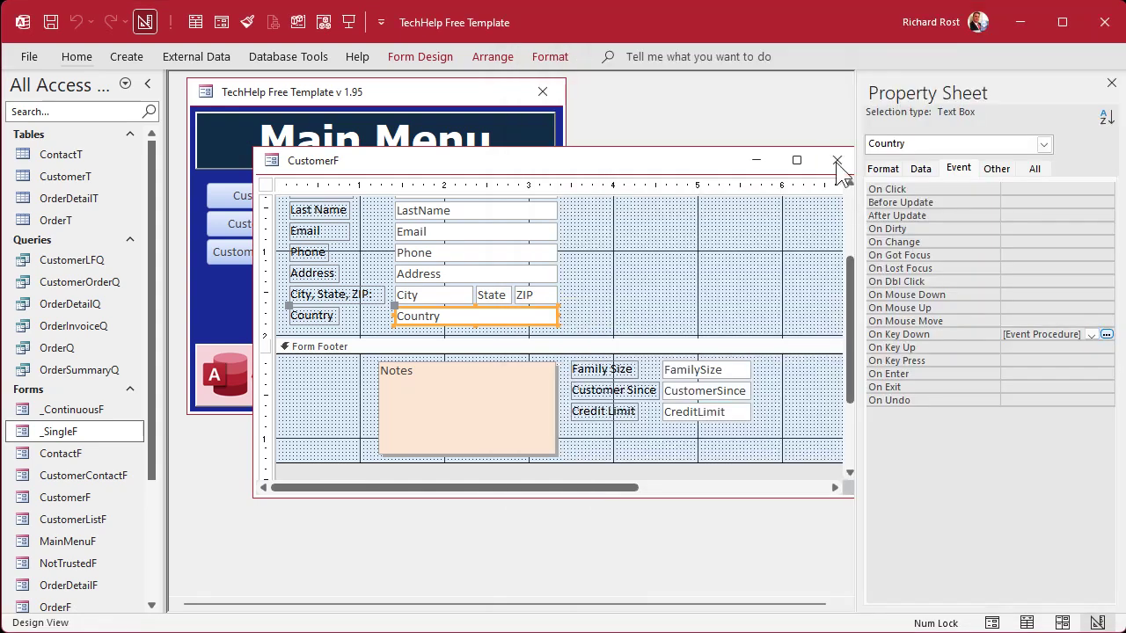
click(841, 158)
click(291, 215)
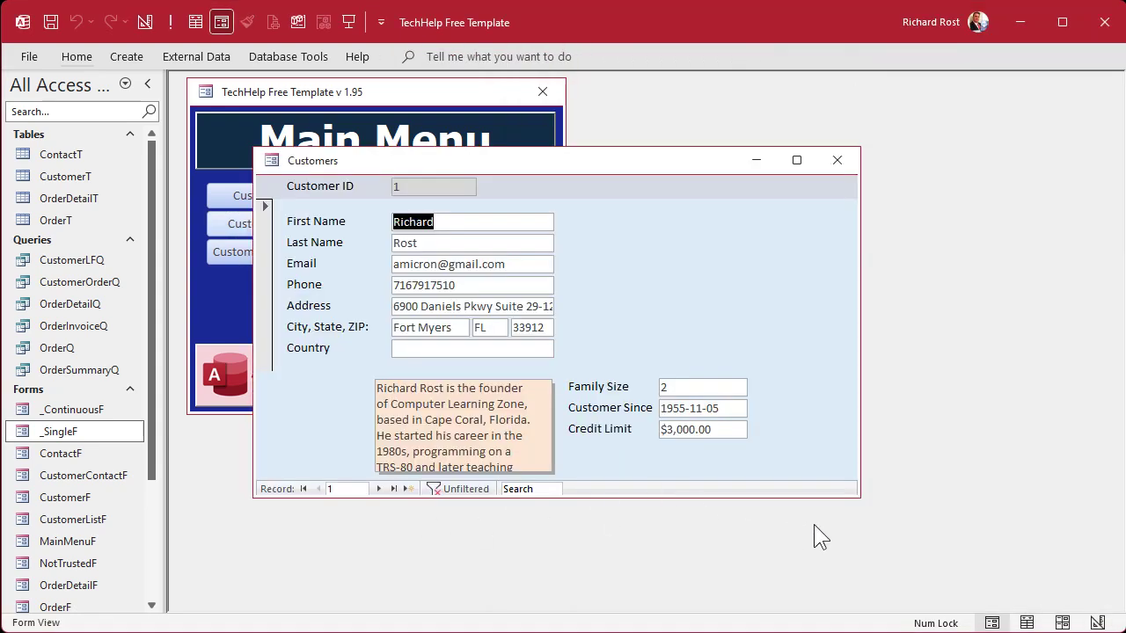
key(Tab)
key(Tab)
key(Tab)
key(Tab)
key(Tab)
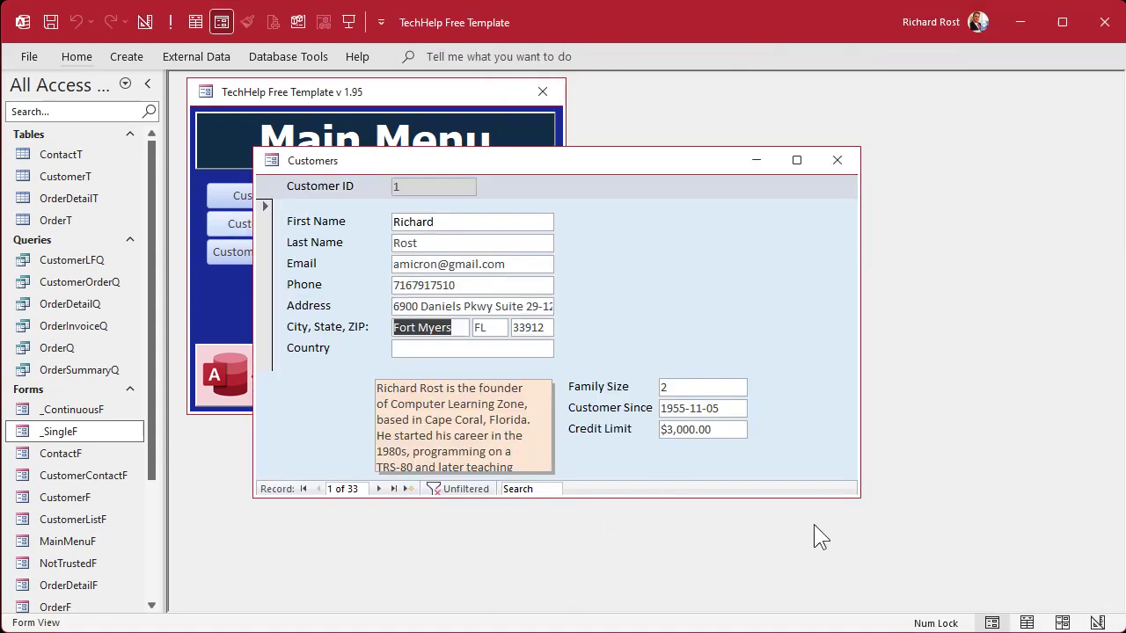
key(Tab)
key(Tab)
key(Tab)
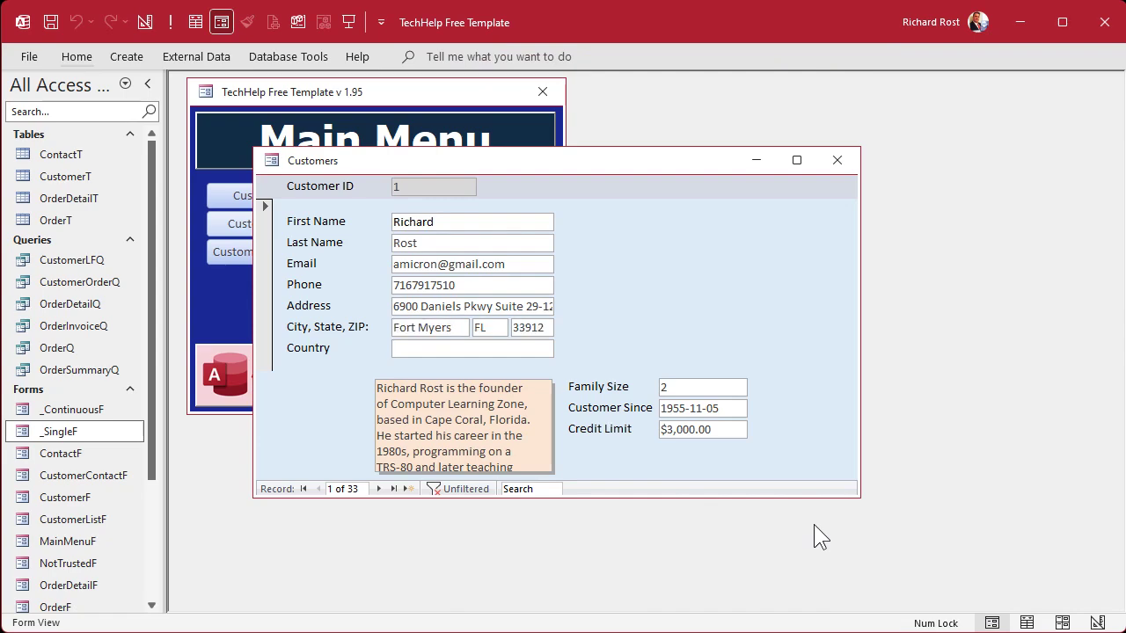
key(Tab)
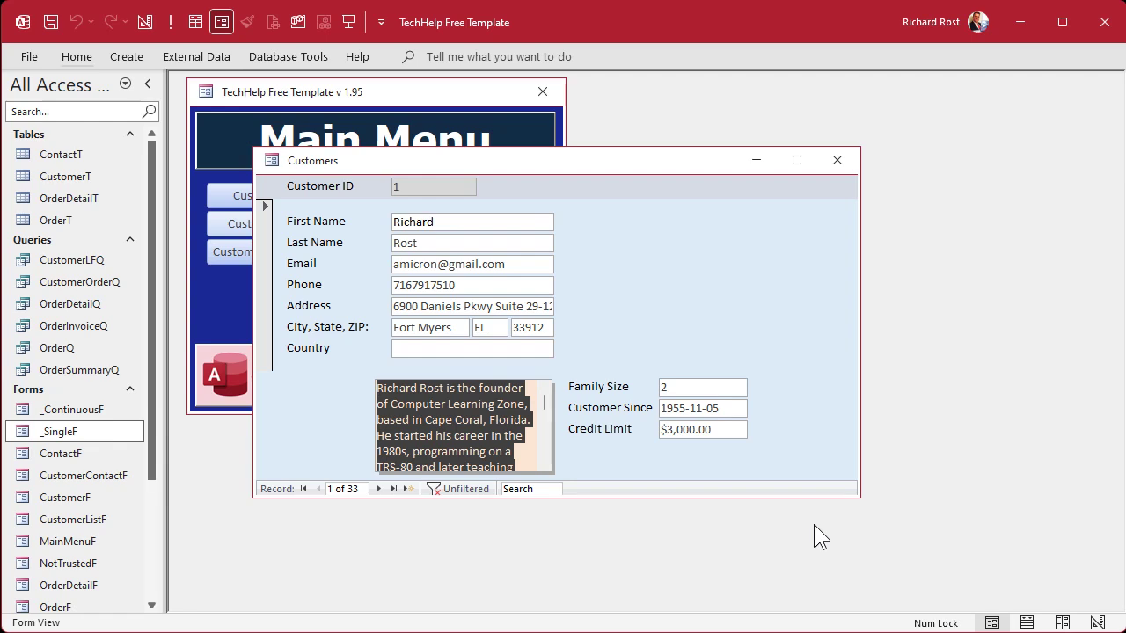
key(Tab)
key(Tab)
key(Tab)
key(Tab)
key(Tab)
key(Tab)
key(Tab)
key(Tab)
key(Tab)
key(Tab)
key(Tab)
key(Tab)
key(Tab)
key(Tab)
key(Tab)
key(Tab)
key(Tab)
click(698, 431)
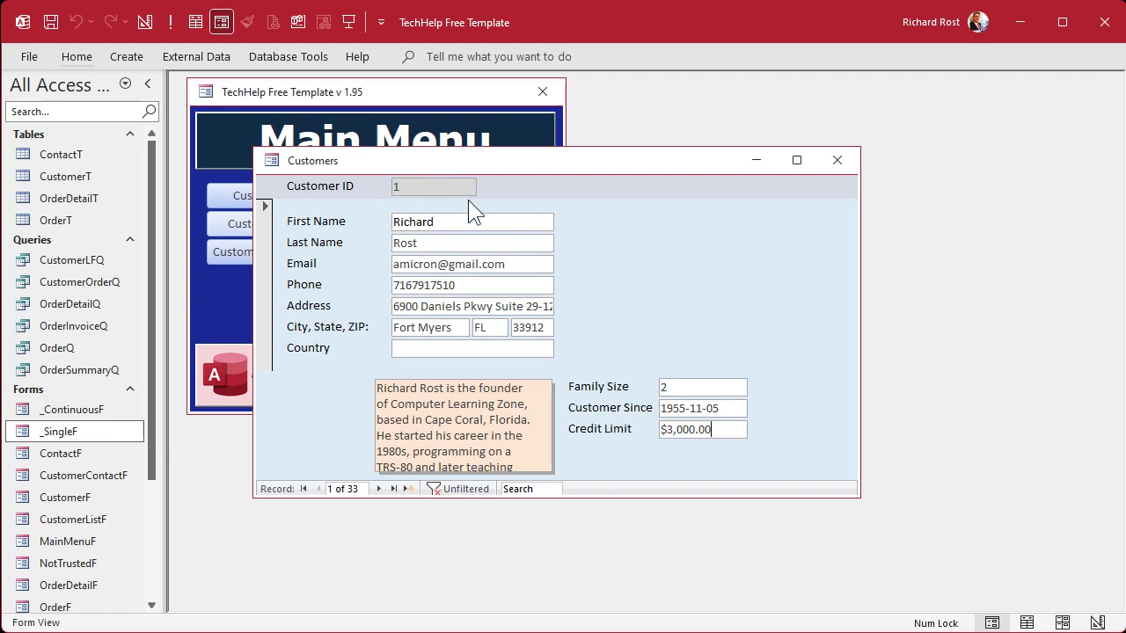
right_click(587, 228)
Add CreditLimit_KeyDown code 'If KeyCode = vbKeyTab Then FirstName.SetFocus', compile, and exit VBA
click(632, 289)
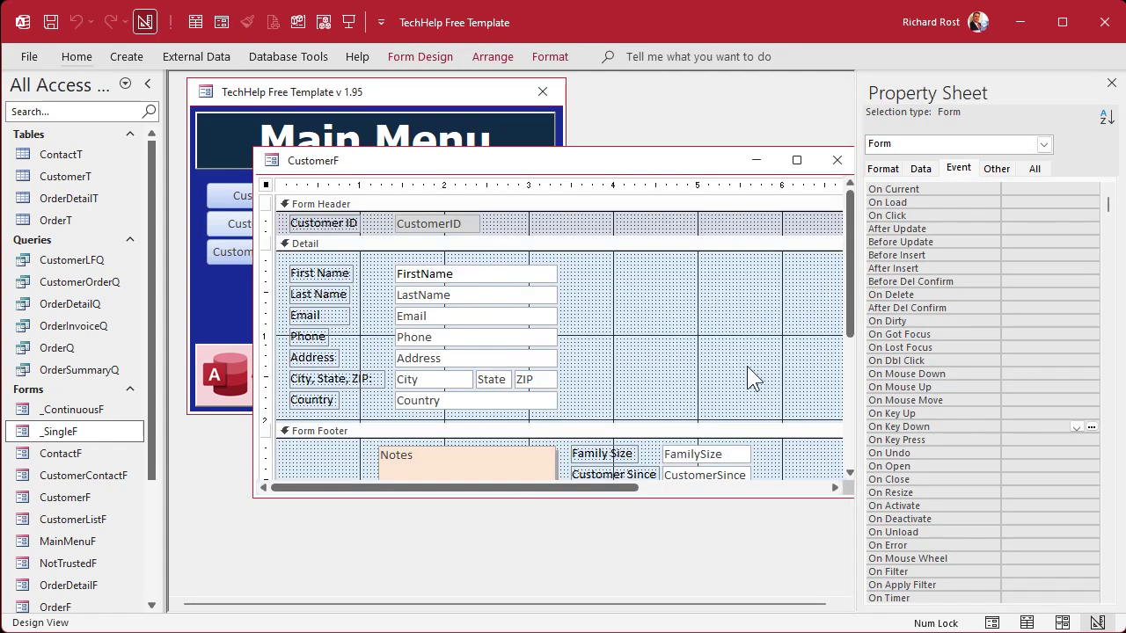
scroll(746, 366, down, 3)
click(697, 332)
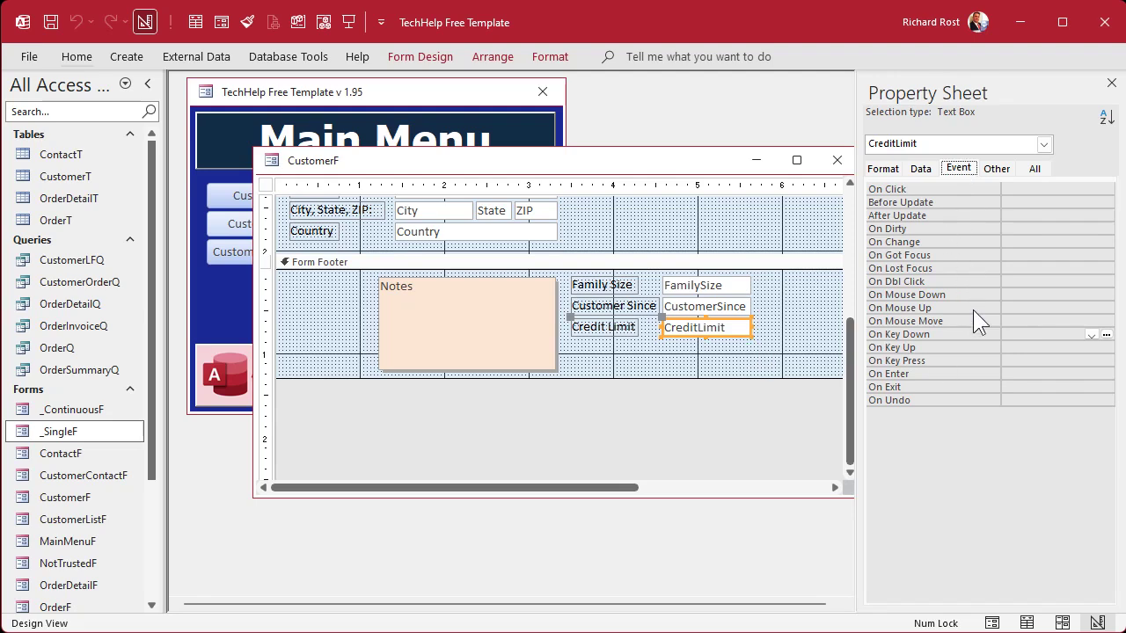
click(1106, 335)
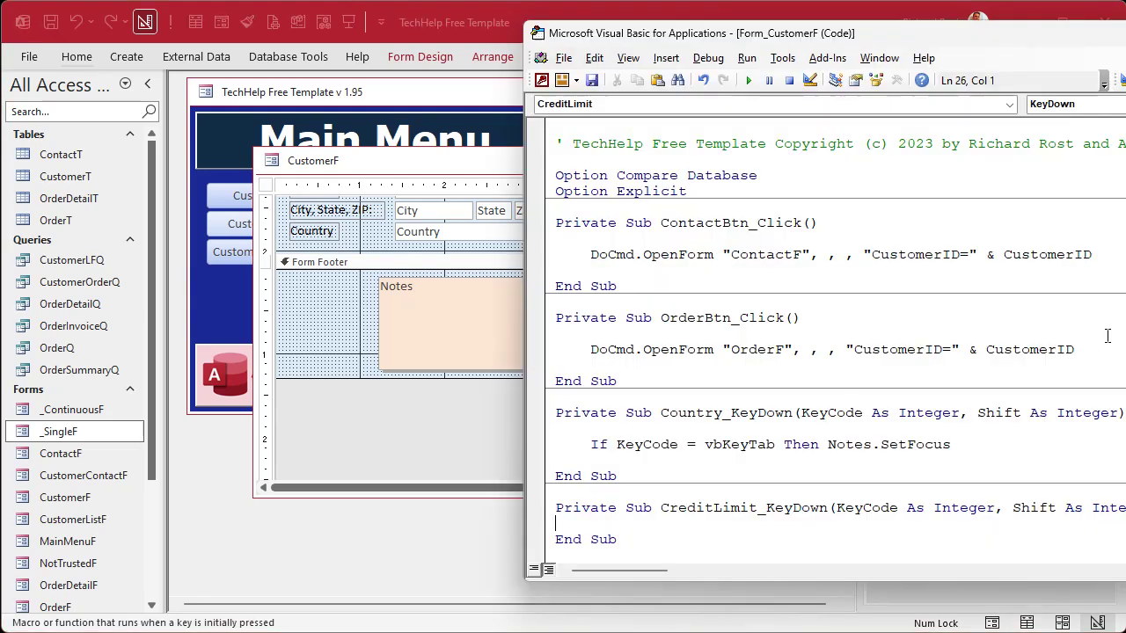
key(Return)
key(Tab)
text(if keycode = vb)
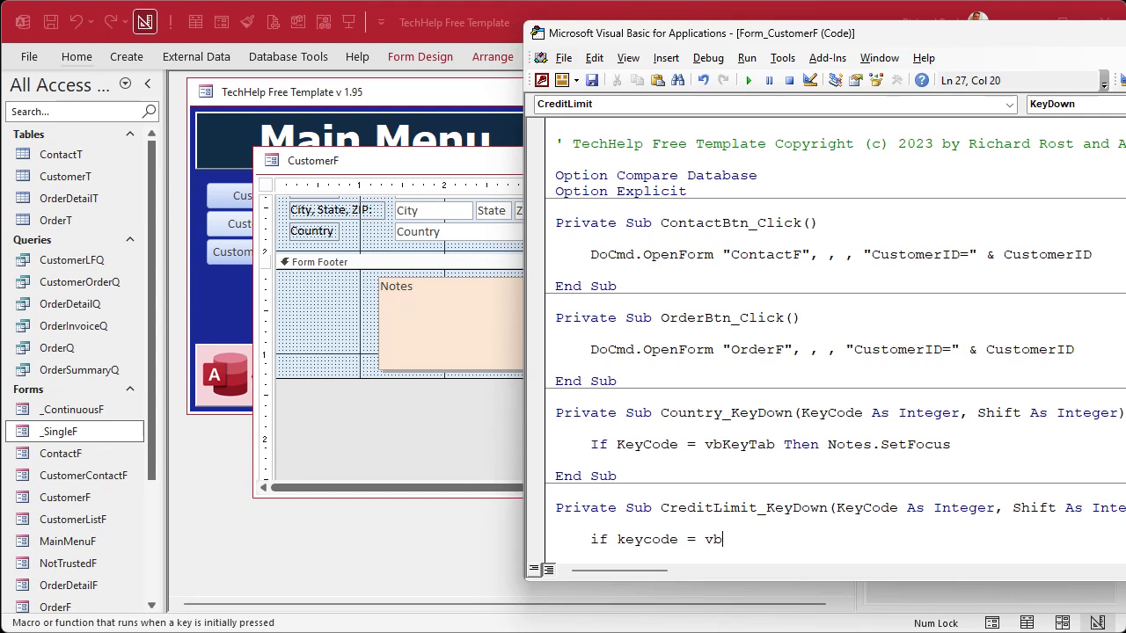
text(keytab then fir)
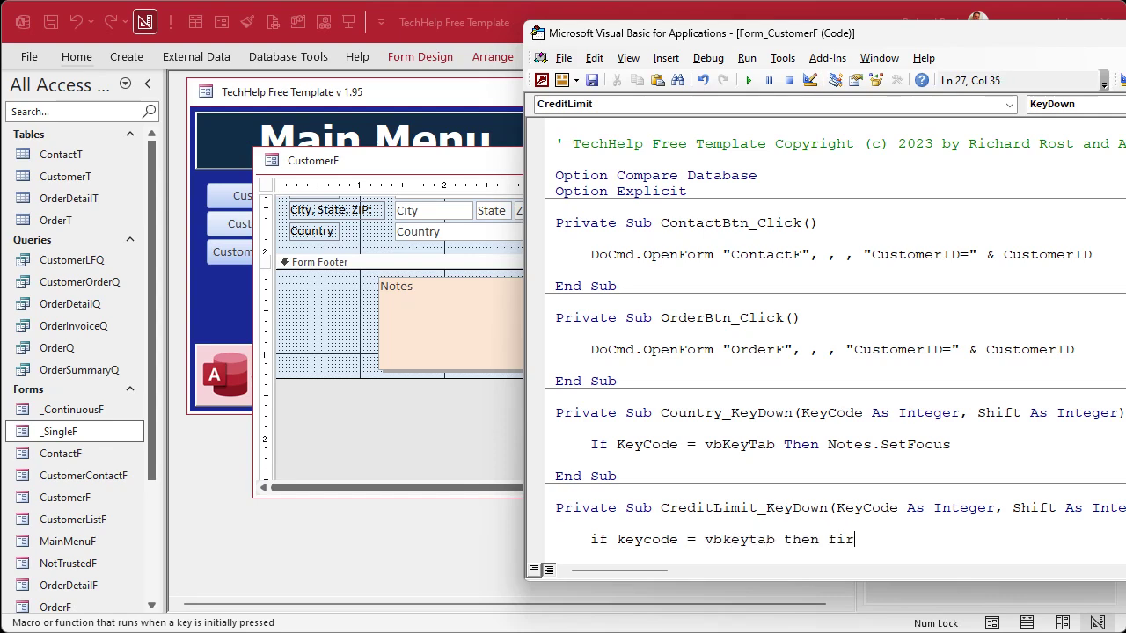
text(stname.SetFocus)
key(Down)
key(Down)
key(Down)
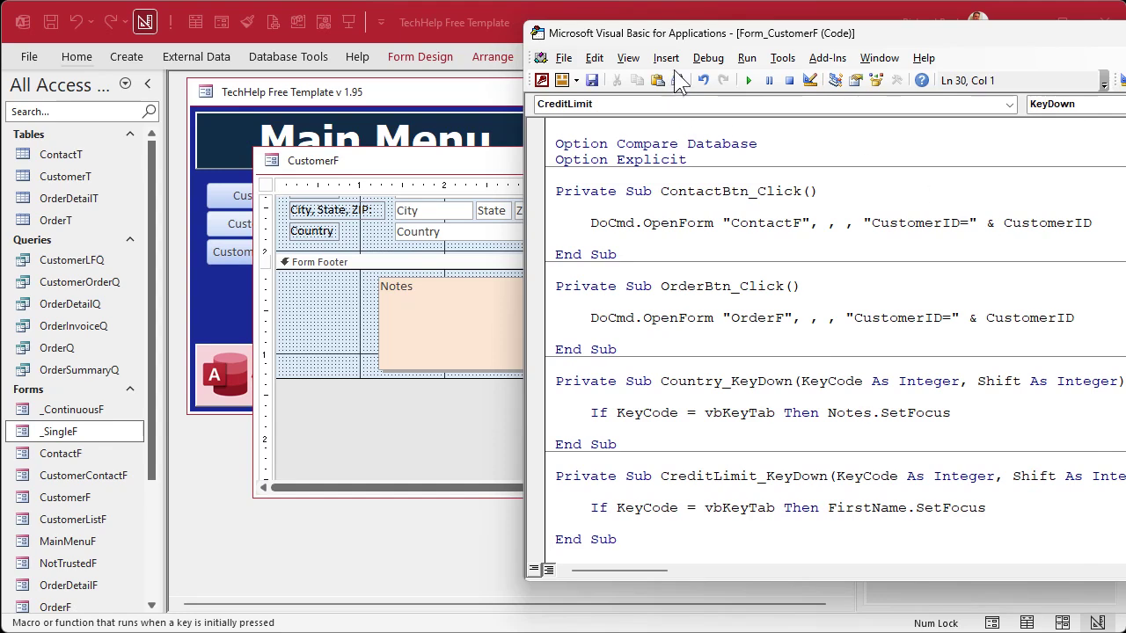
click(708, 58)
click(771, 77)
key(alt+q)
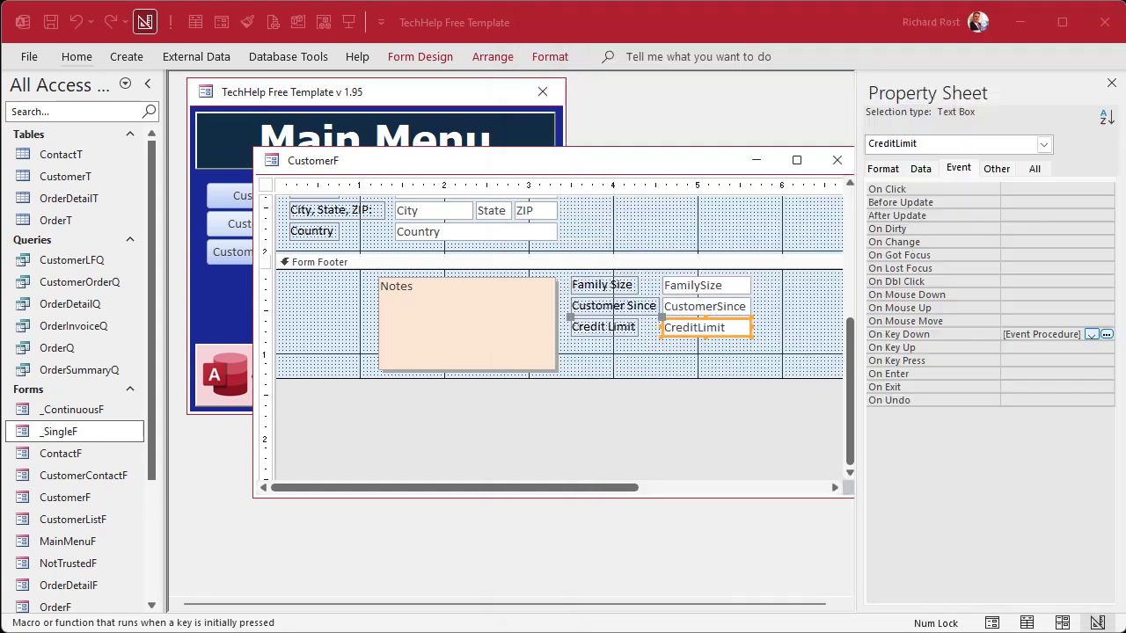
Reopen the Customers form and tab repeatedly, confirming Credit Limit loops back to First Name
click(831, 170)
click(315, 223)
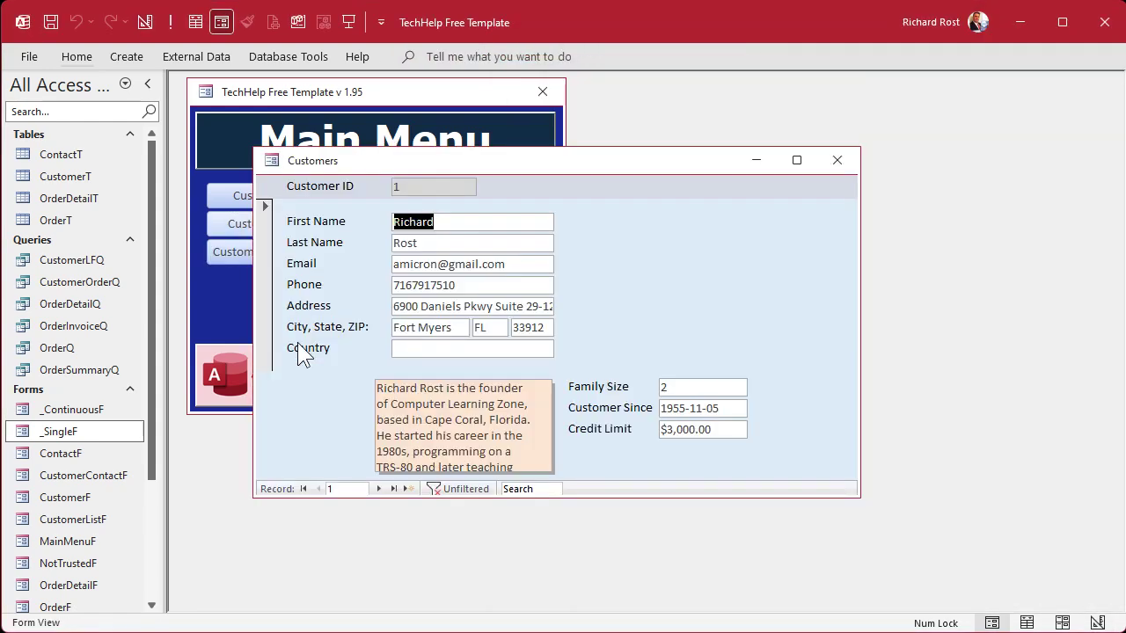
key(Tab)
key(Tab)
key(Tab)
key(Tab)
key(Tab)
key(Tab)
key(Tab)
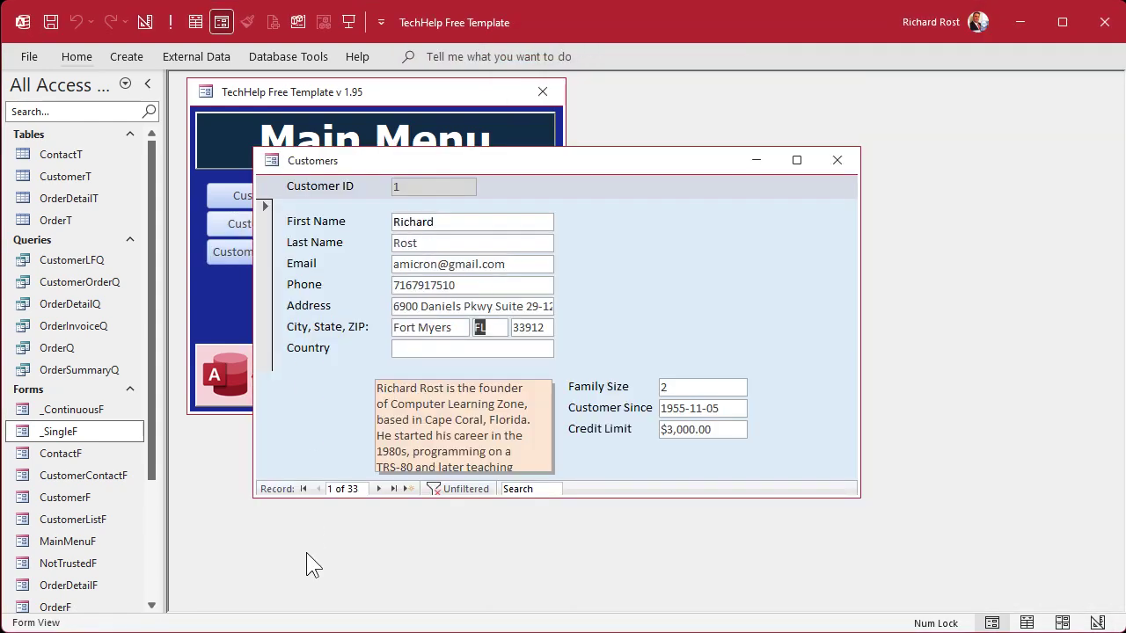
key(Tab)
key(Tab)
key(Tab)
key(Tab)
key(Tab)
key(Tab)
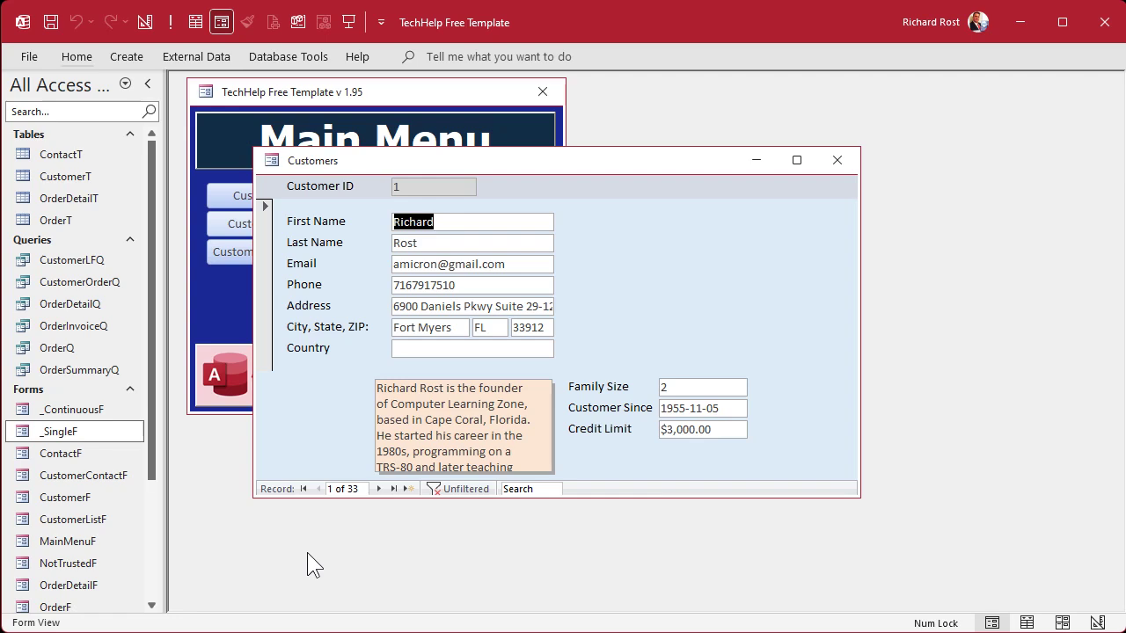
key(Tab)
key(Tab)
key(Tab)
key(Tab)
key(Tab)
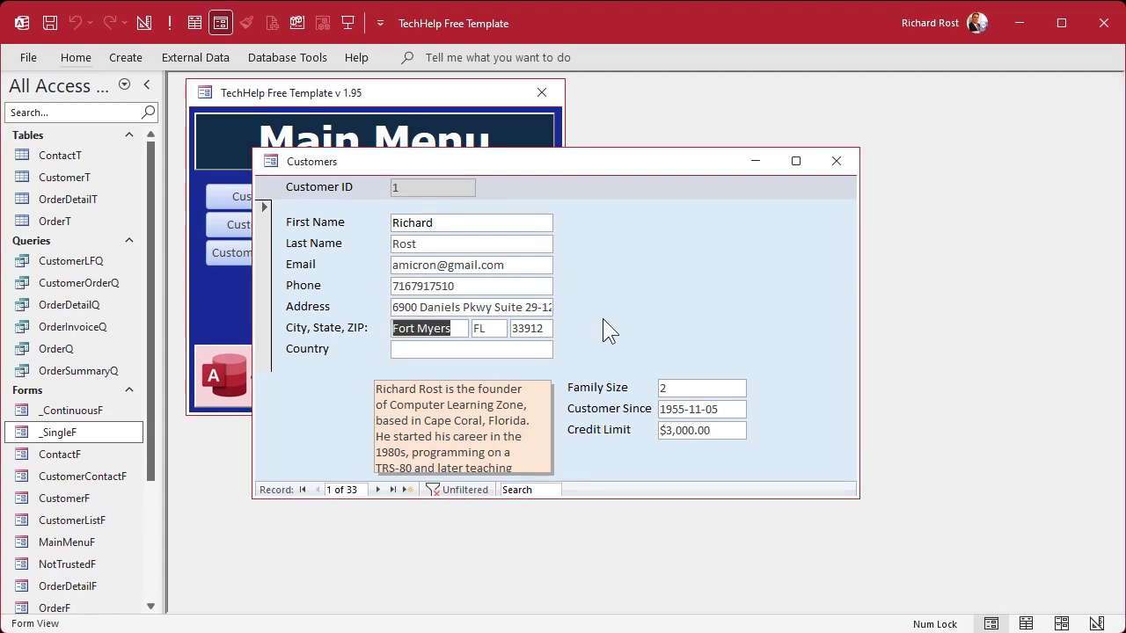
key(Tab)
key(Tab)
key(Tab)
key(Tab)
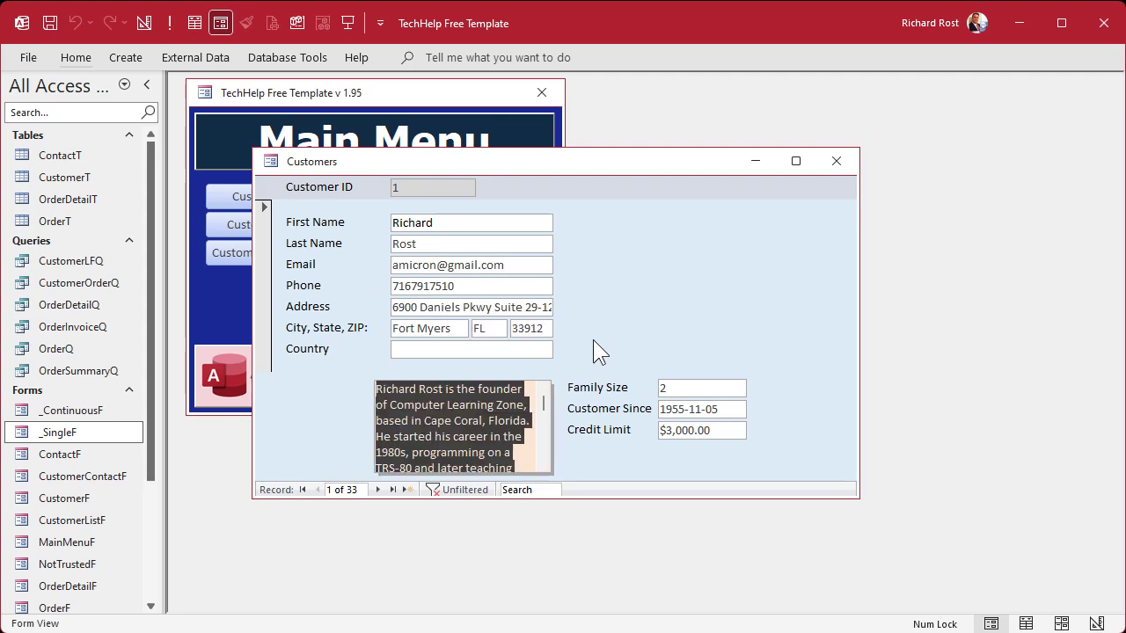
key(Tab)
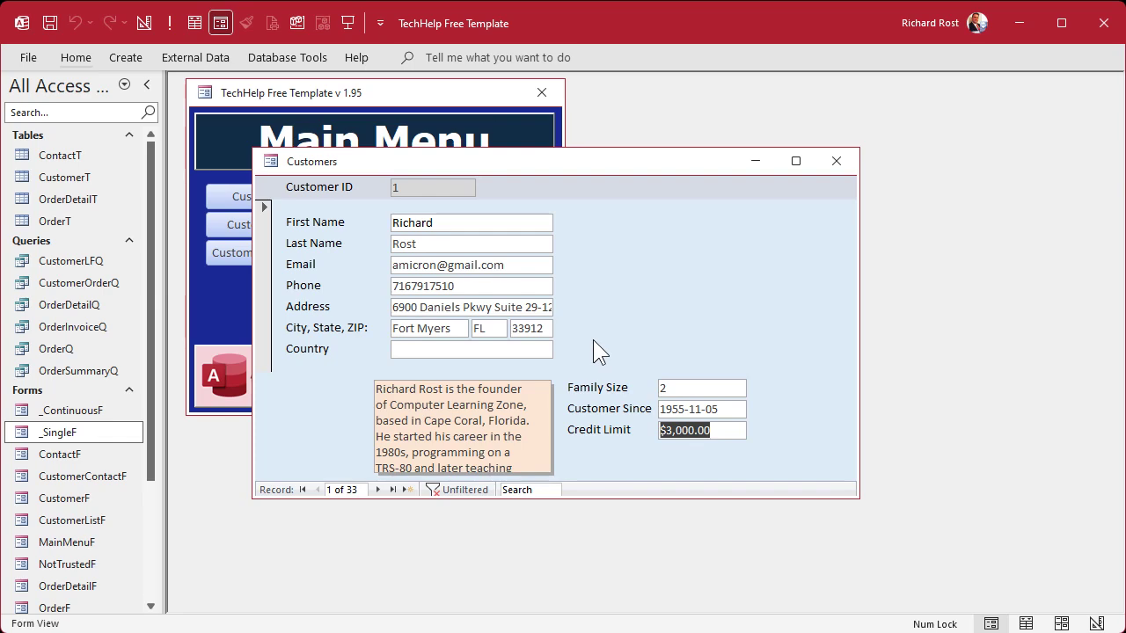
key(Tab)
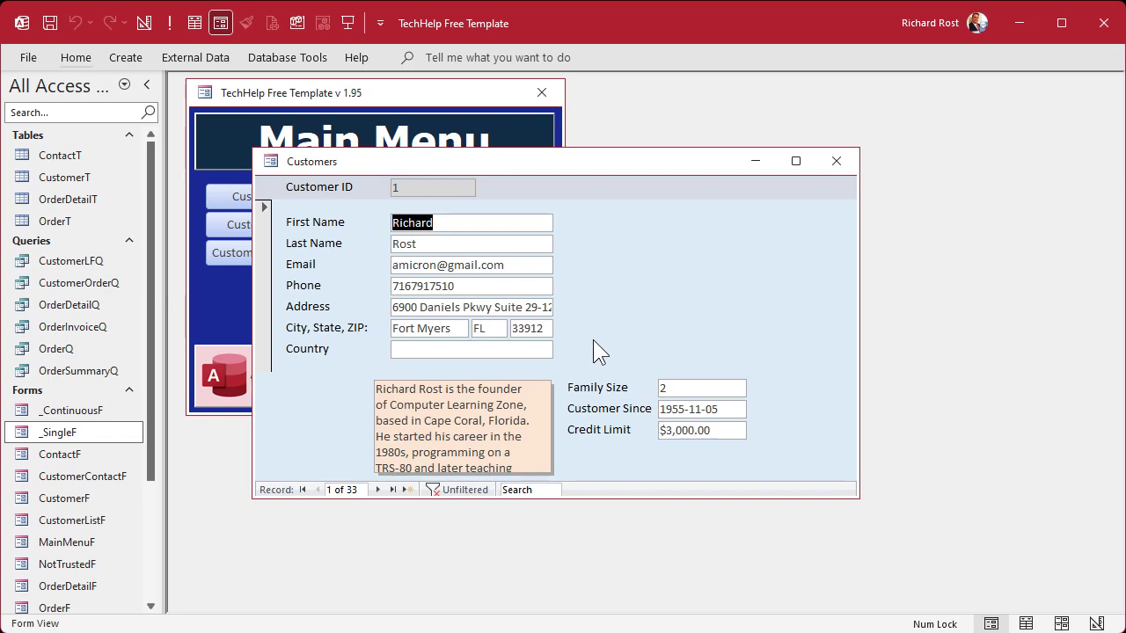
key(Tab)
key(Tab)
key(Tab)
key(Tab)
key(Tab)
key(Tab)
key(Tab)
key(Tab)
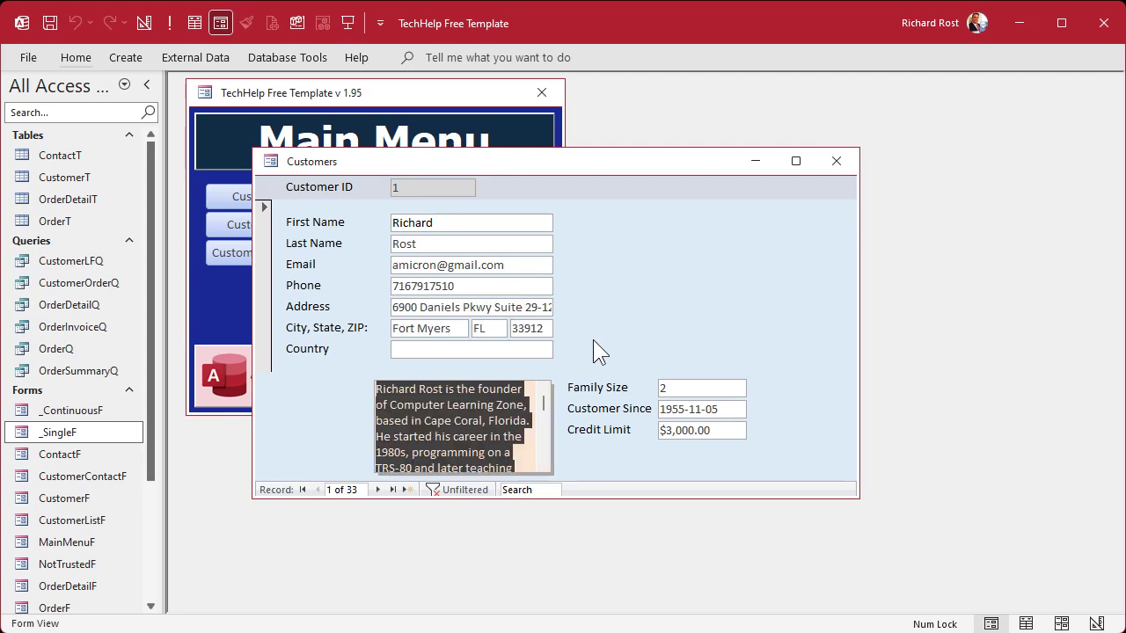
key(Tab)
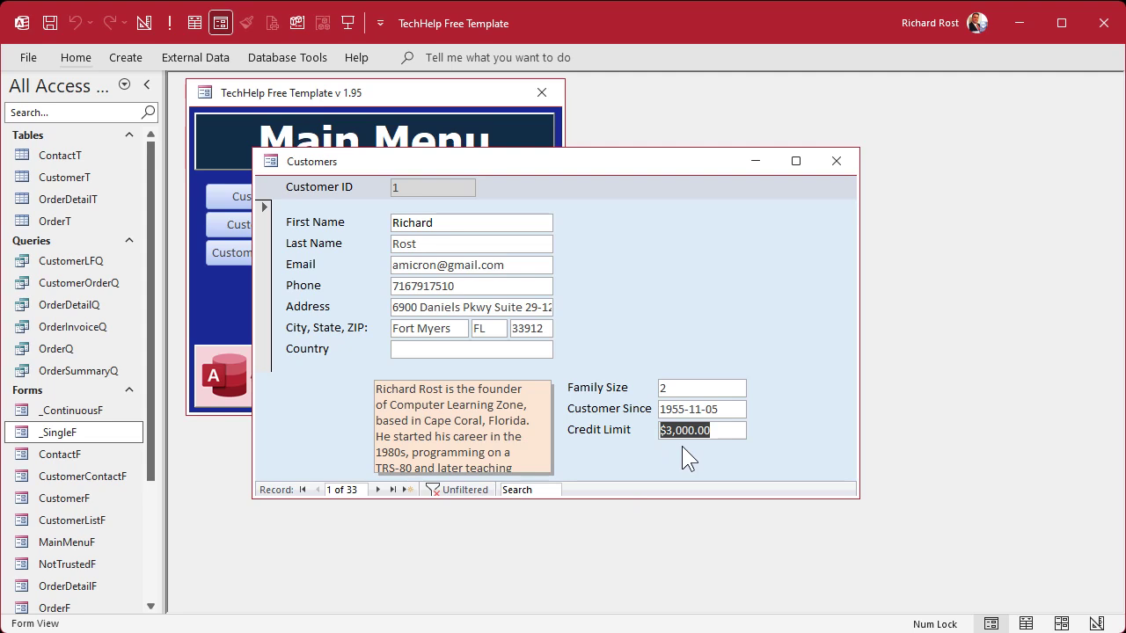
Open the Customer List form of 33 customers and tab into the blank (New) record row
click(268, 207)
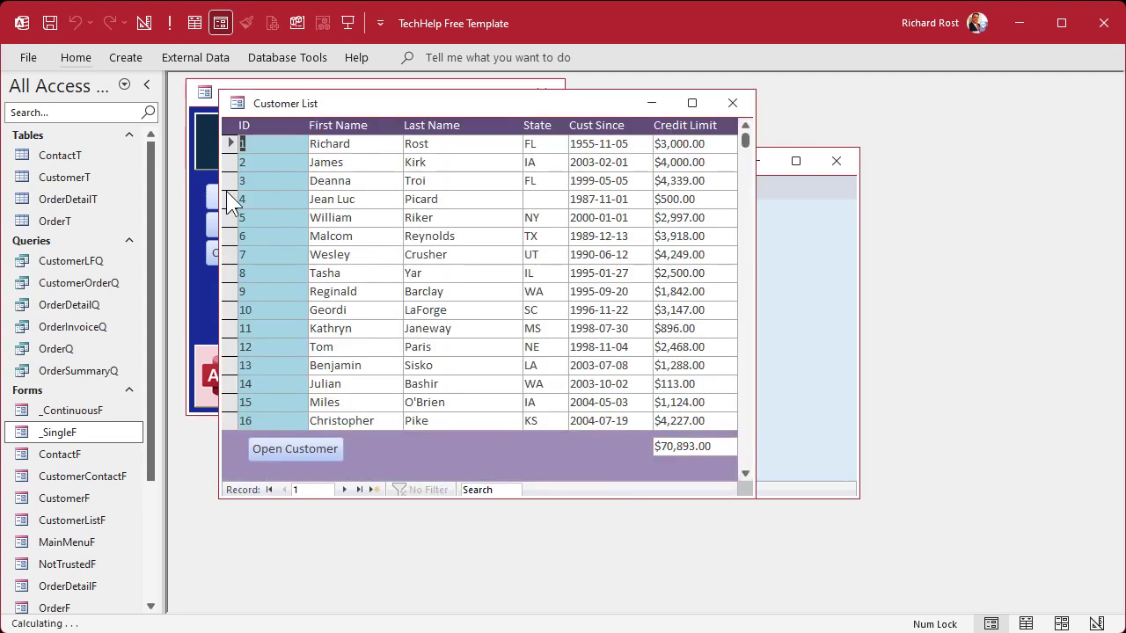
click(478, 329)
key(Tab)
key(Tab)
key(Tab)
key(Tab)
key(Tab)
key(Tab)
scroll(484, 376, down, 7)
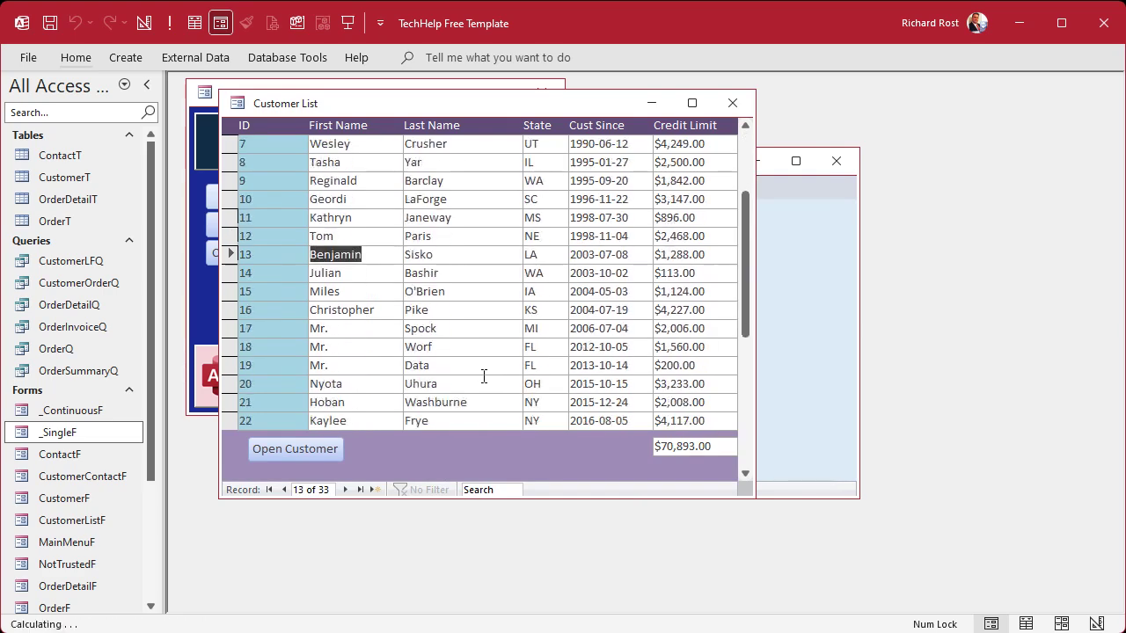
click(484, 380)
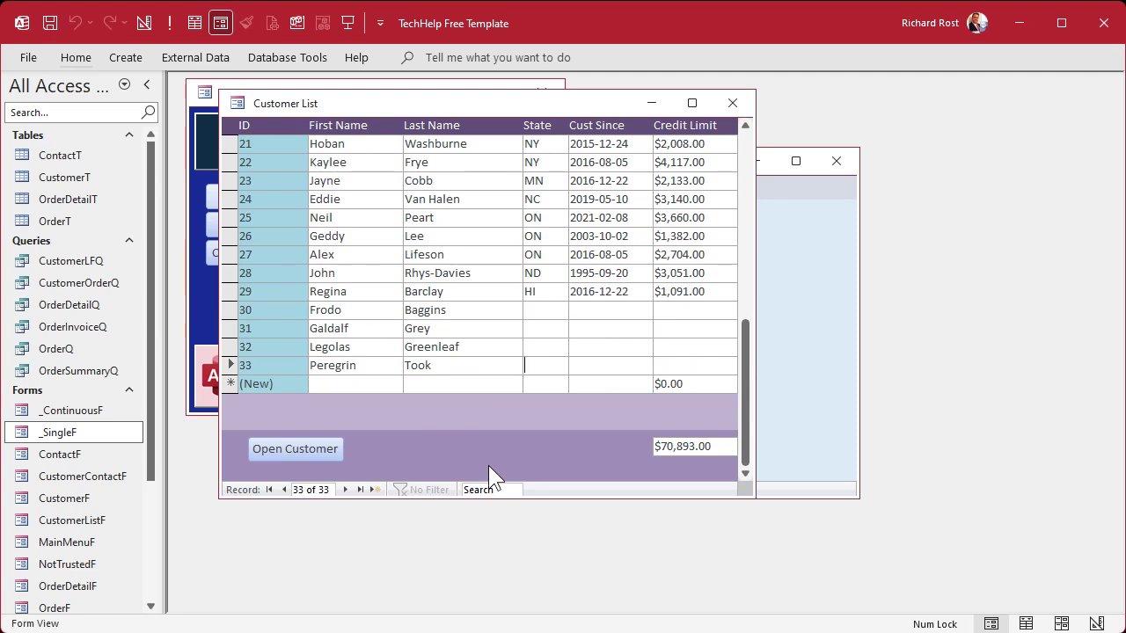
key(Tab)
key(Tab)
key(Tab)
key(Tab)
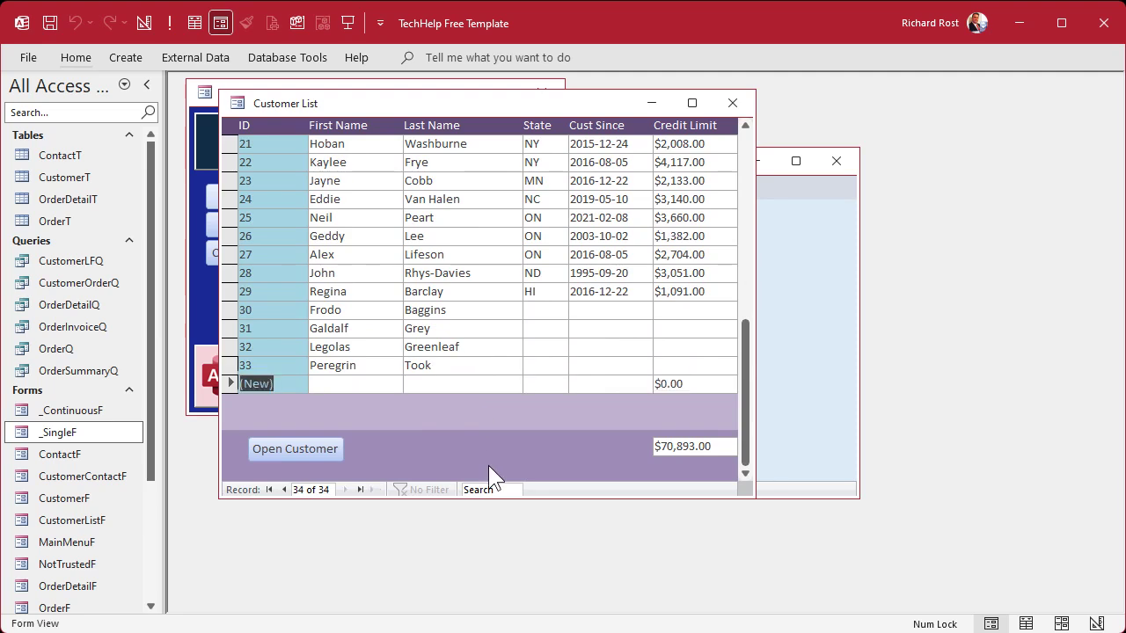